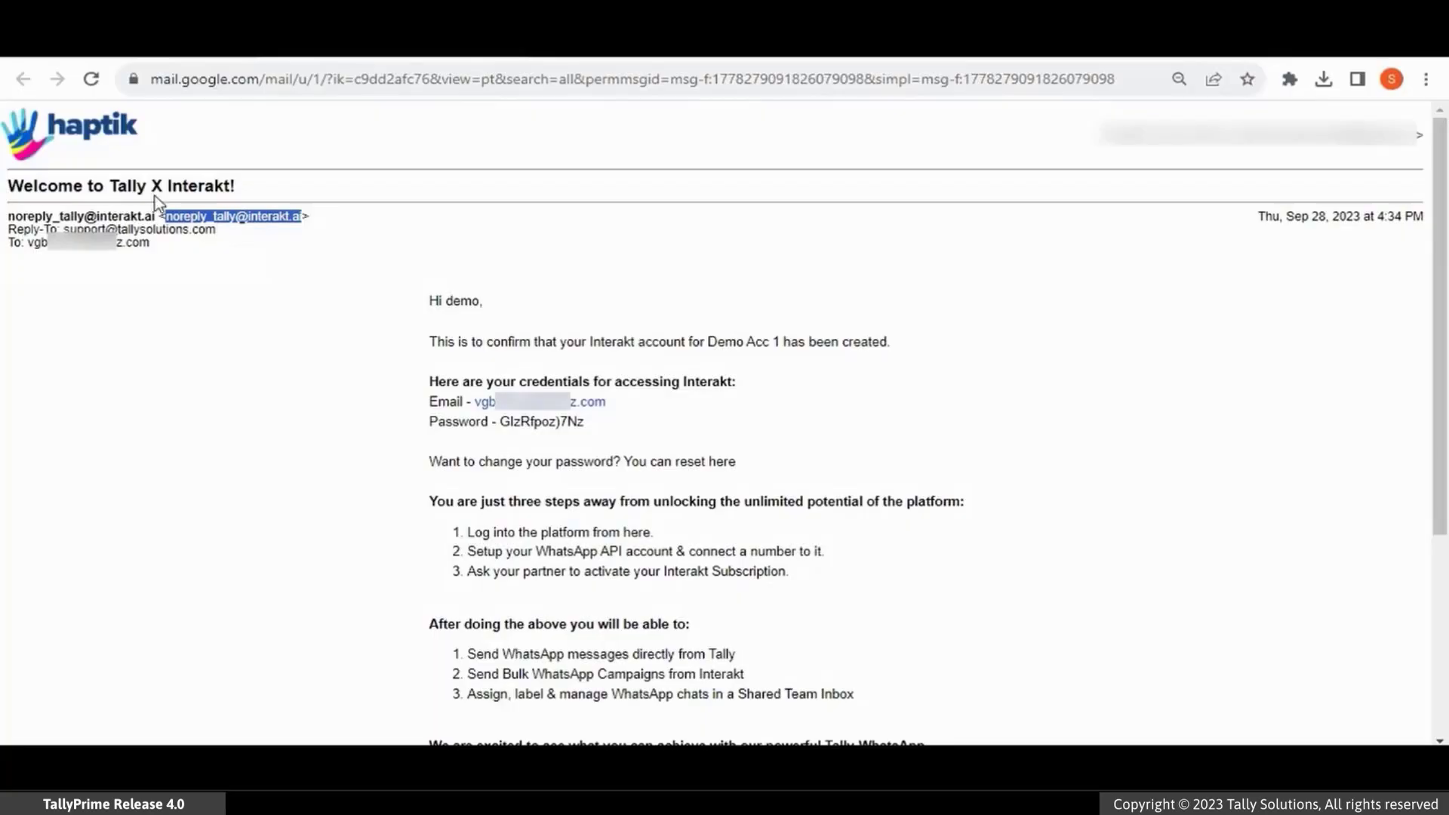
Review the Tally X Interakt welcome email, including its subject, recipient and the credentials provided for accessing Interakt.
triple_click(155, 190)
double_click(151, 241)
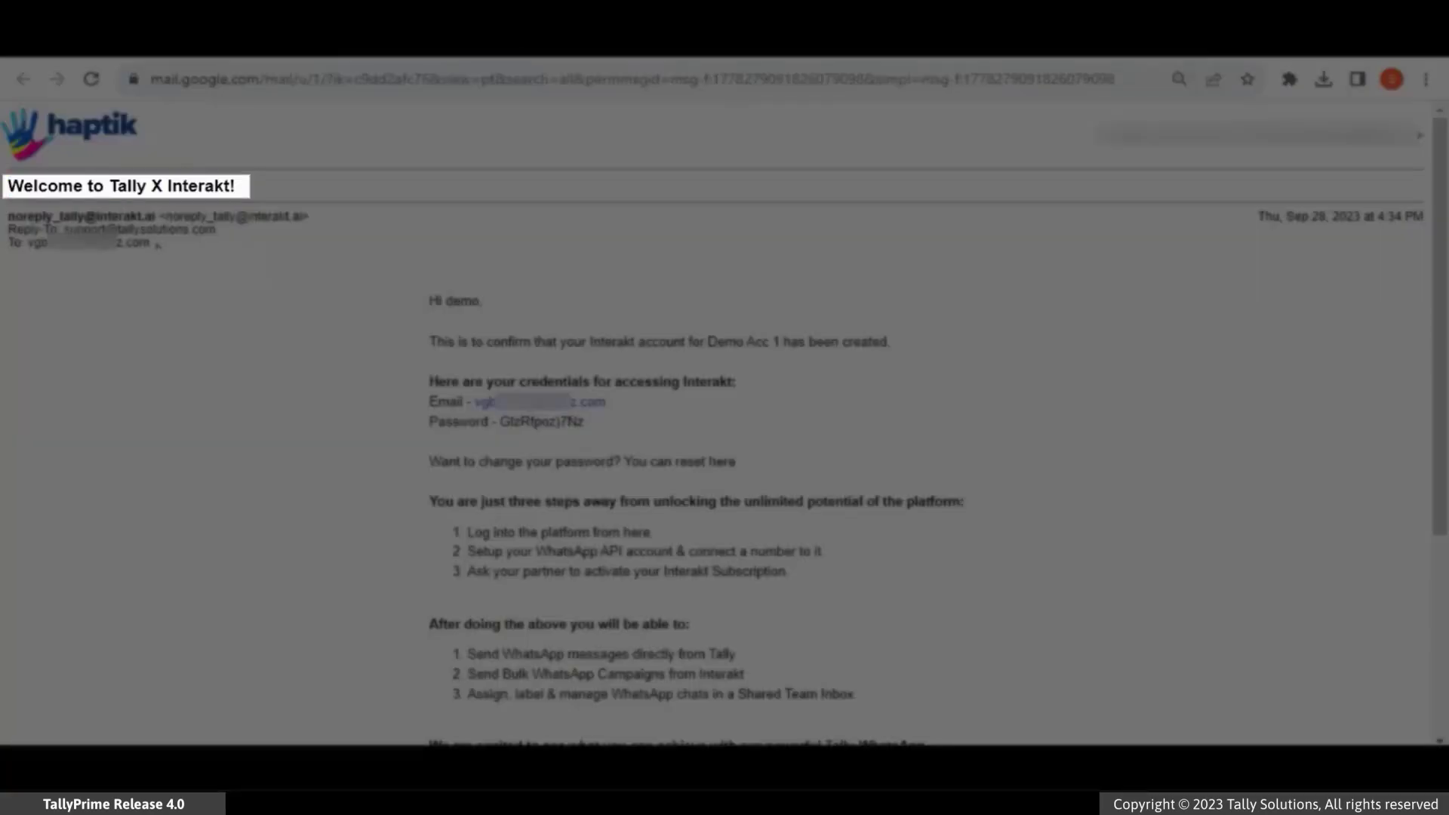
drag(585, 422, 429, 403)
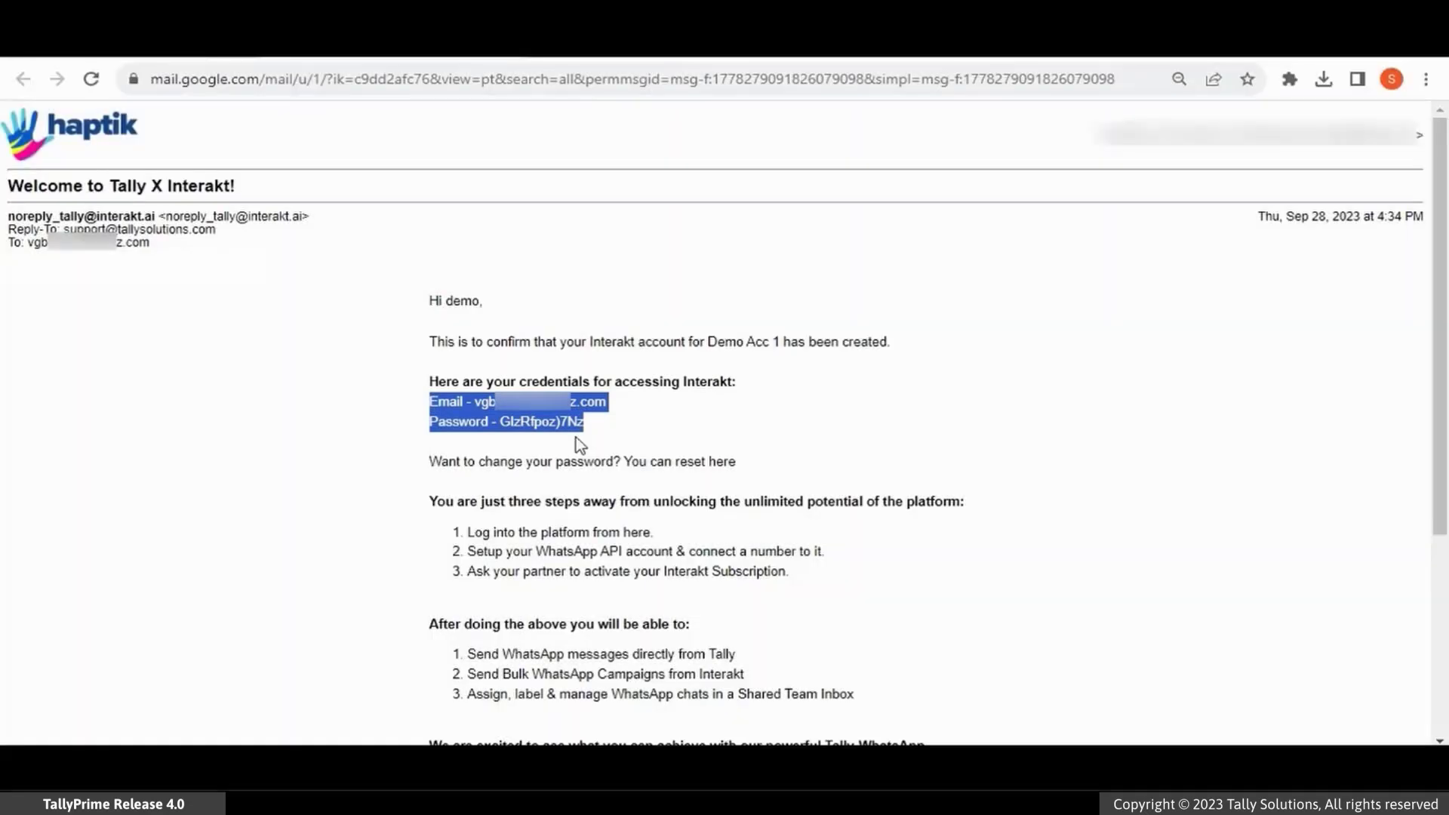
click(631, 408)
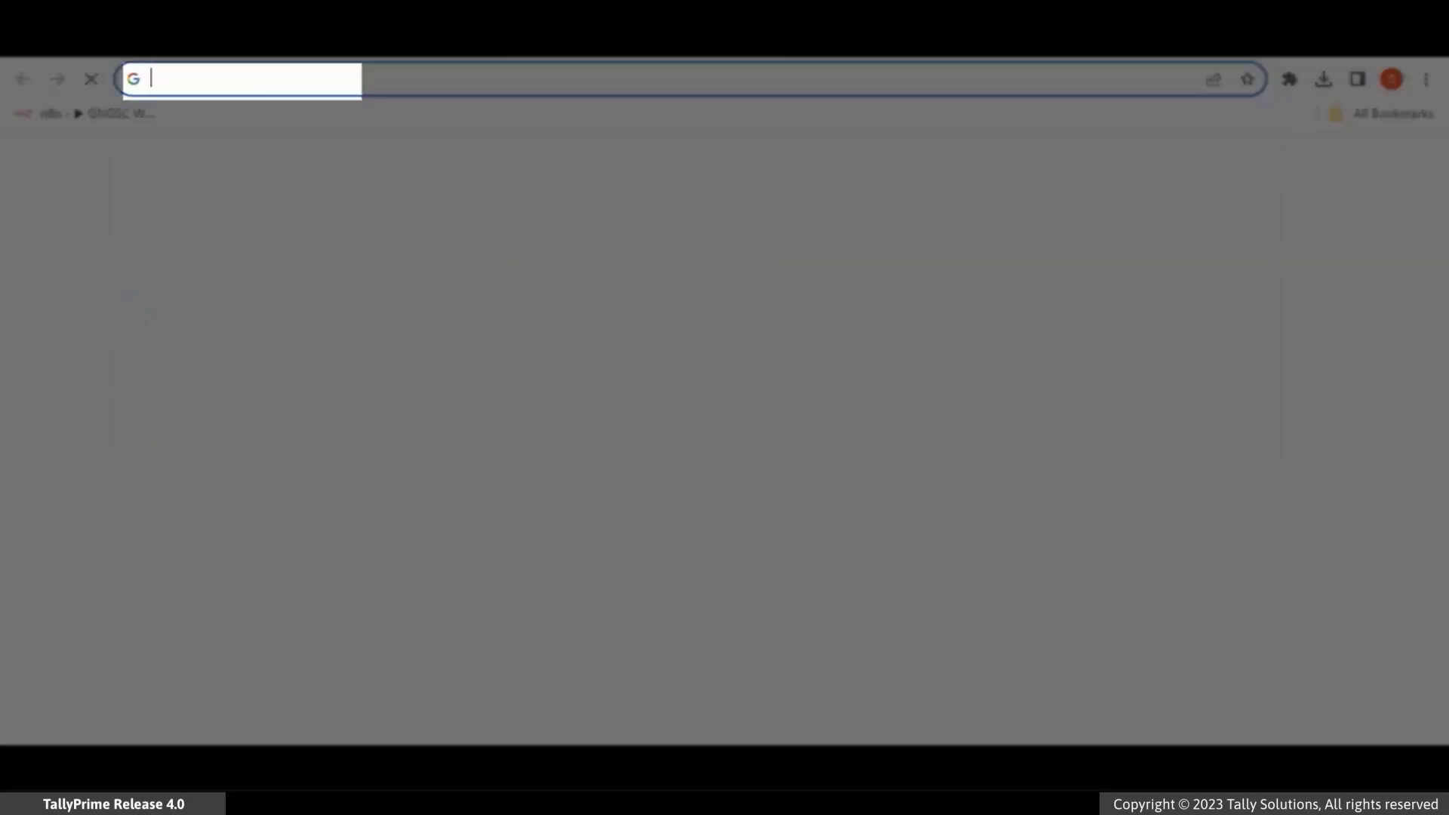
Open the Interakt sign-in page at app.interakt.ai/login.
text(app)
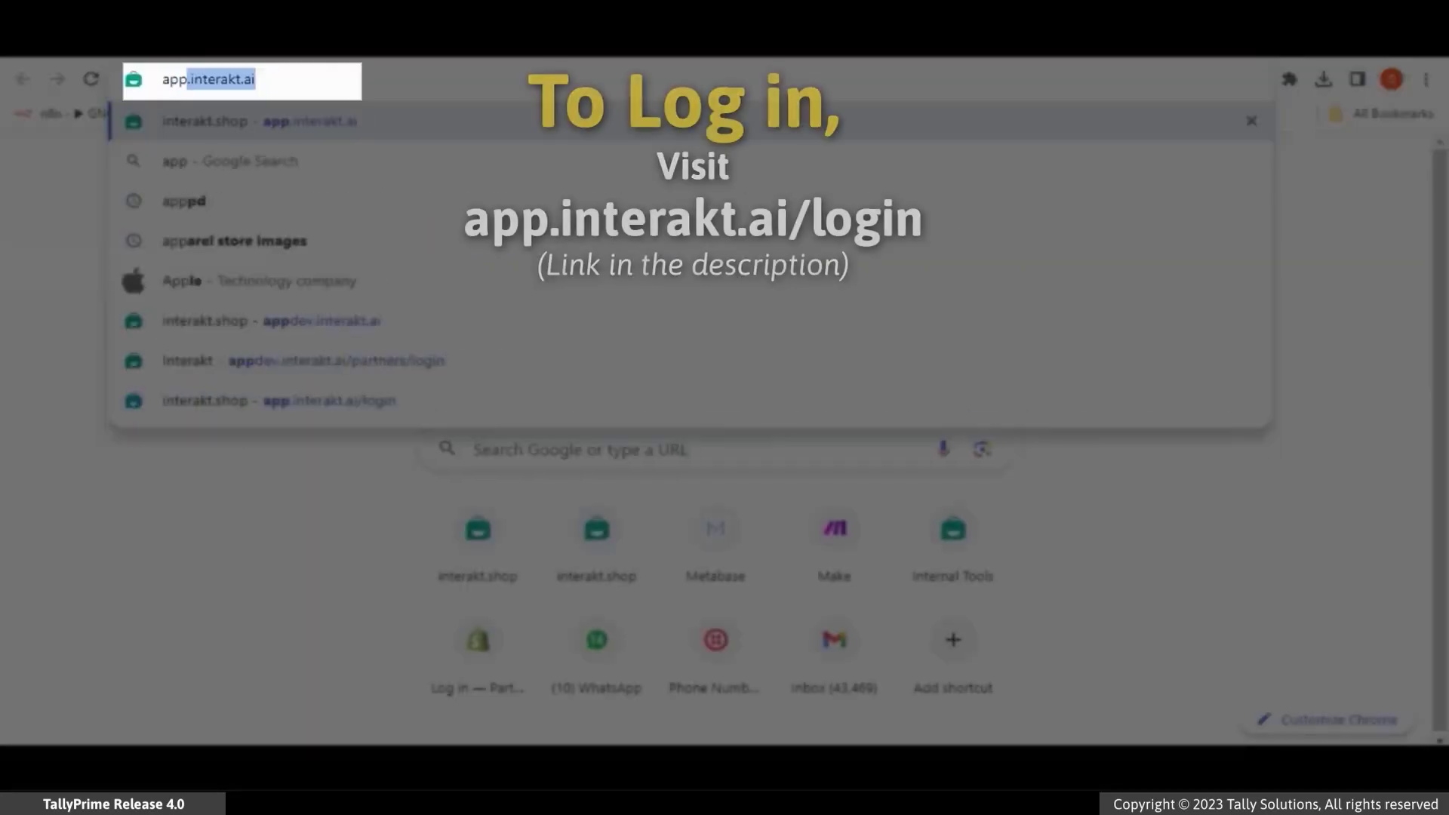
text(.interakt.ai/)
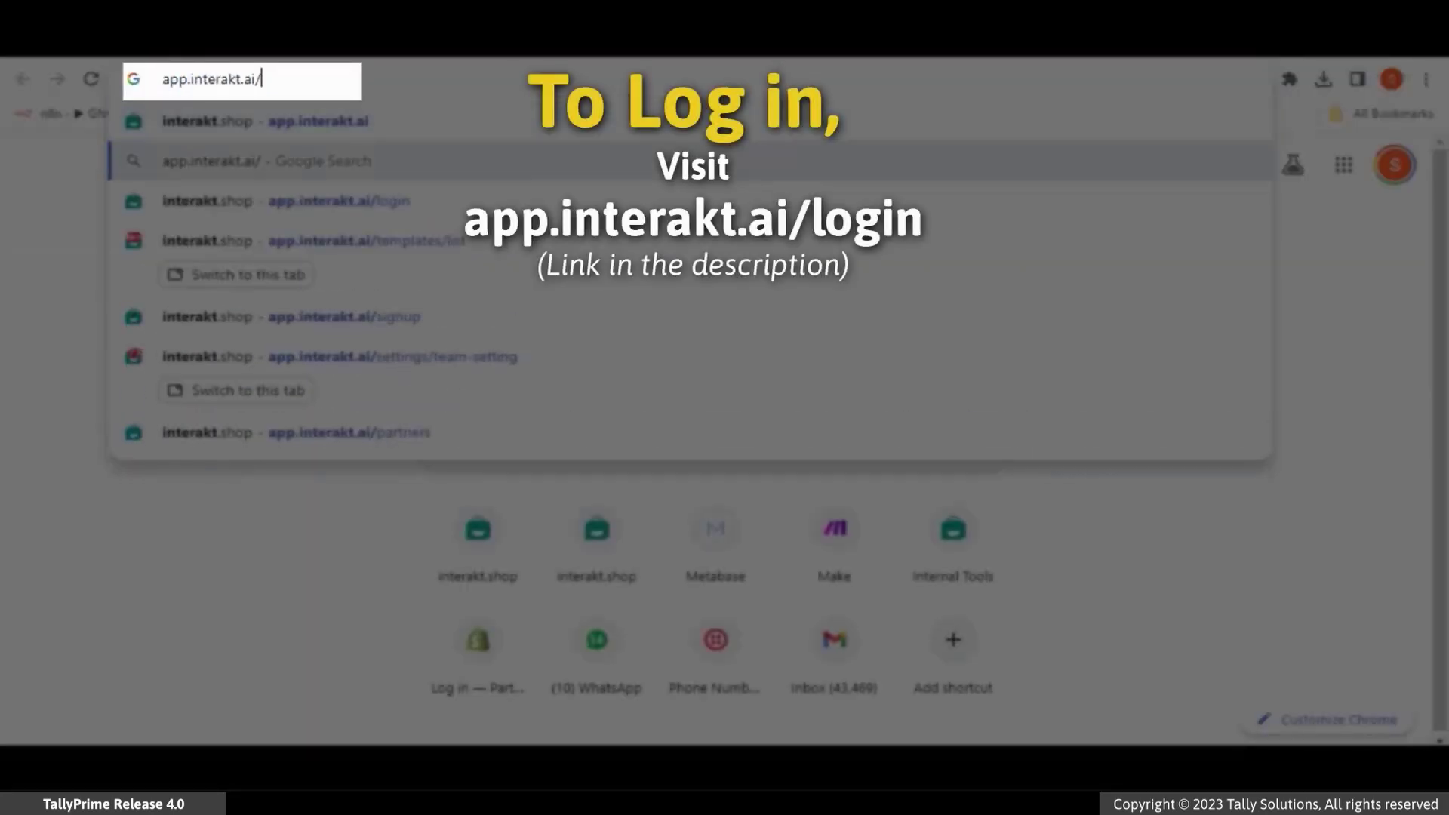
key(Down)
key(Return)
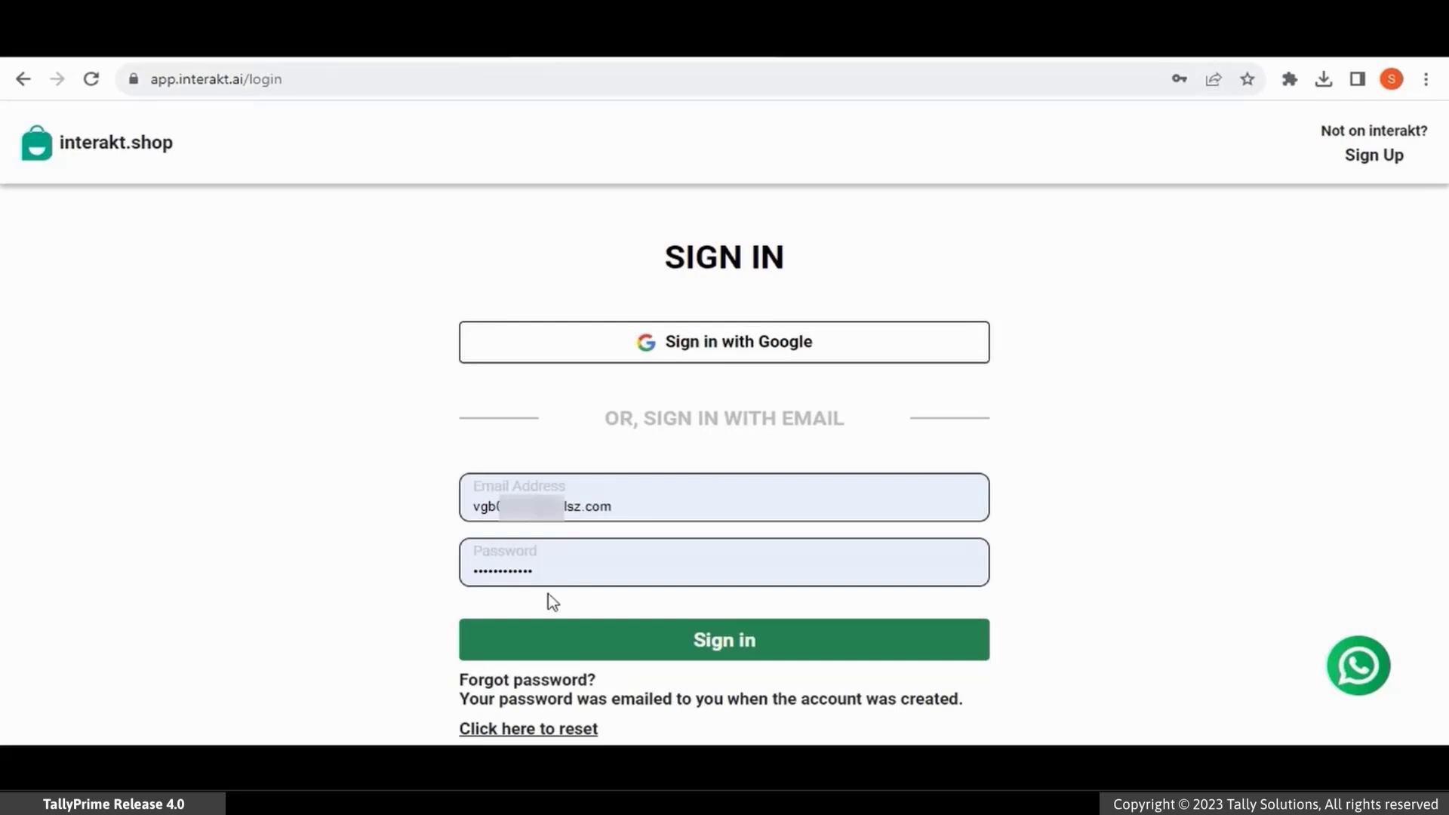
Start a password reset on the sign-in page and enter the recovery email address for the recovery link.
scroll(553, 601, down, 1)
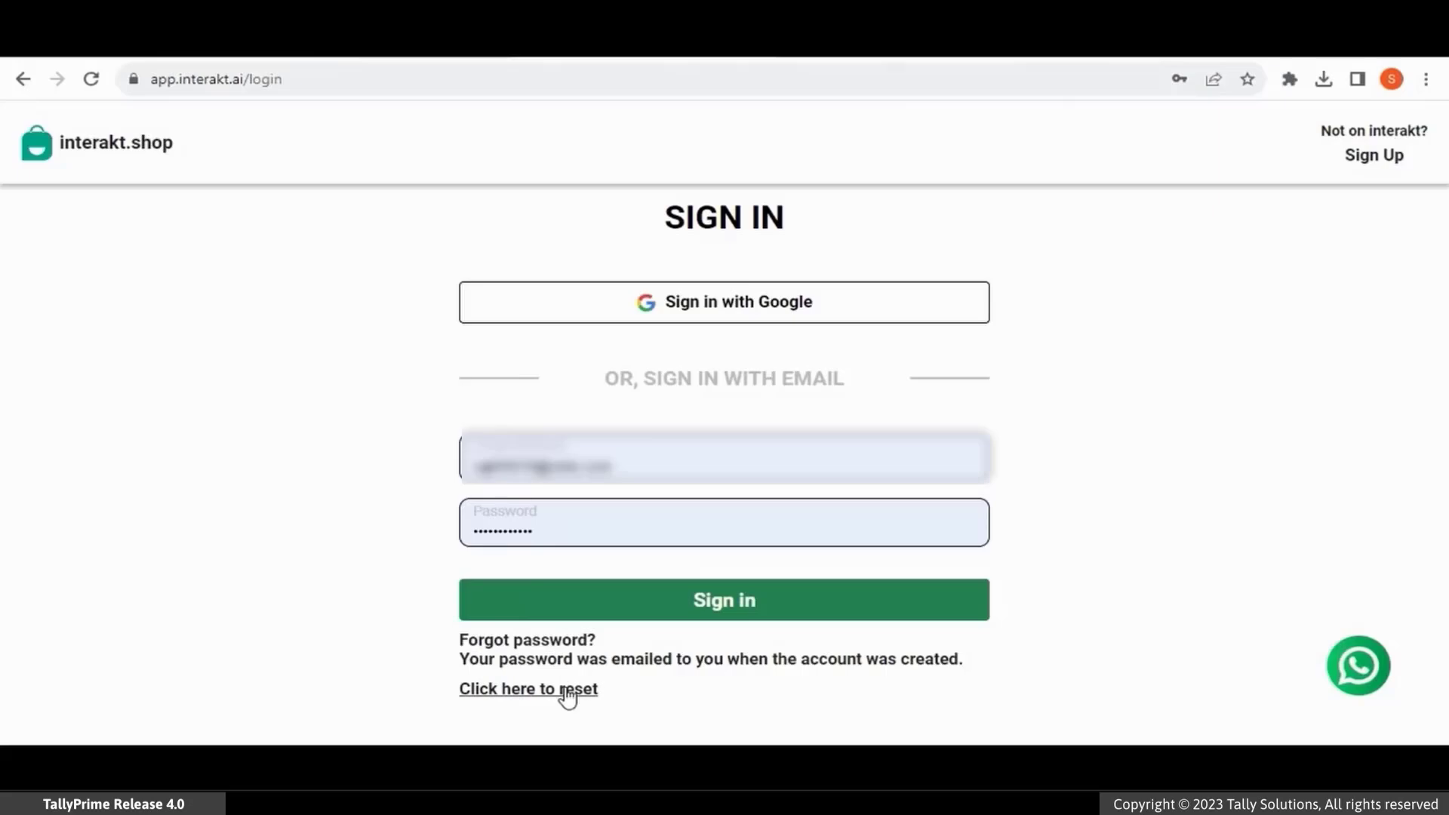
click(563, 688)
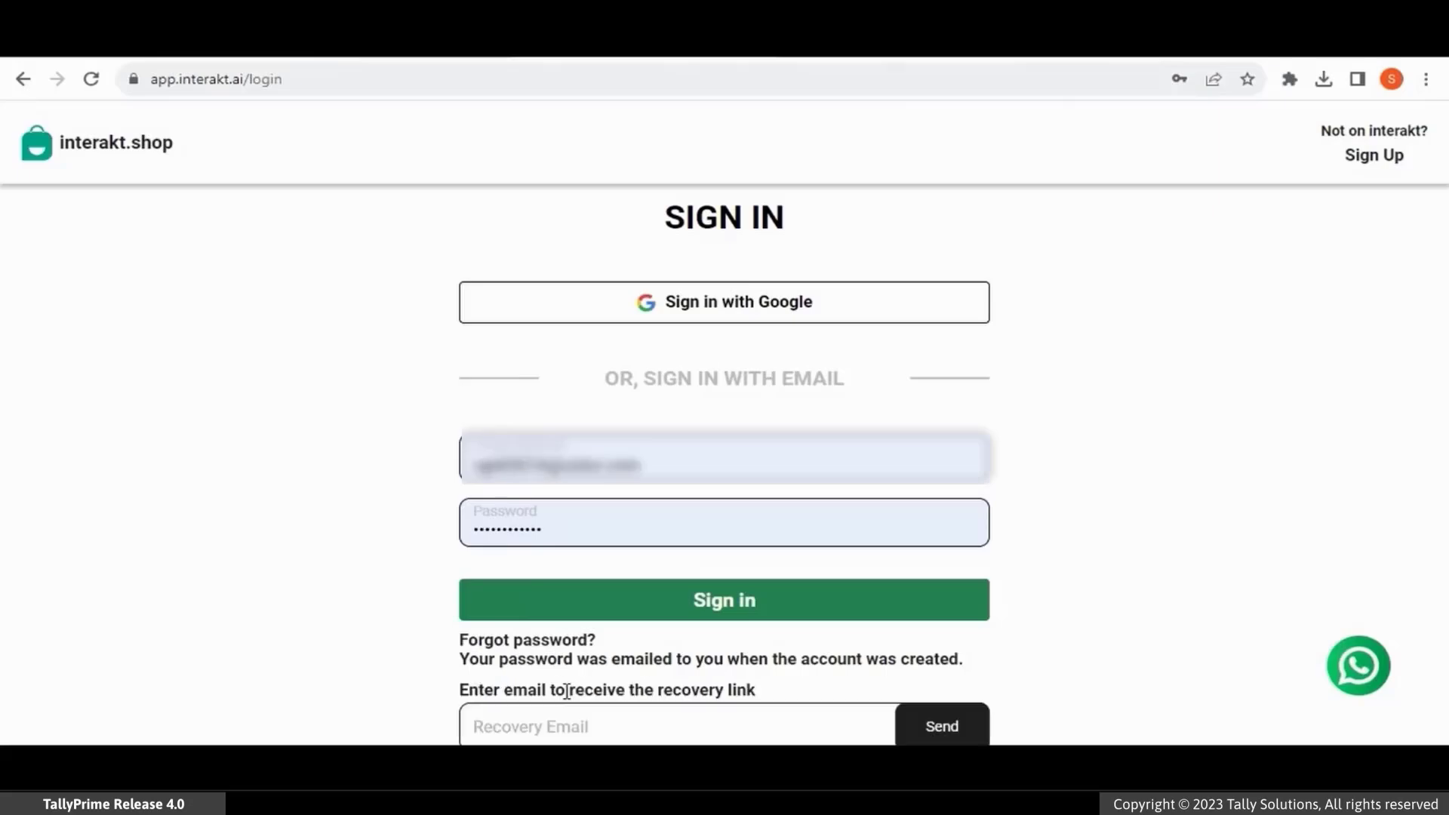
scroll(489, 651, down, 1)
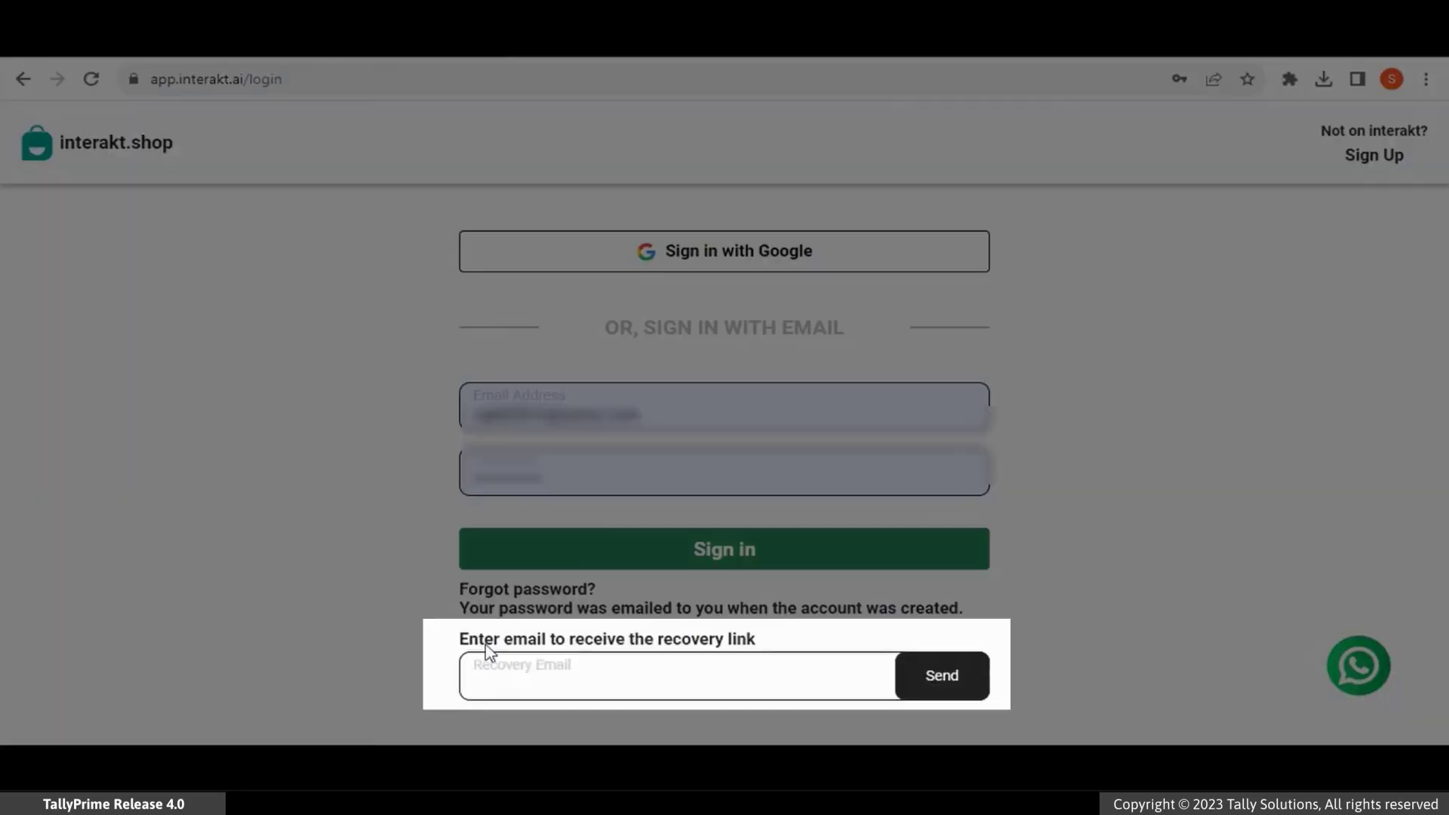
key(ctrl+v)
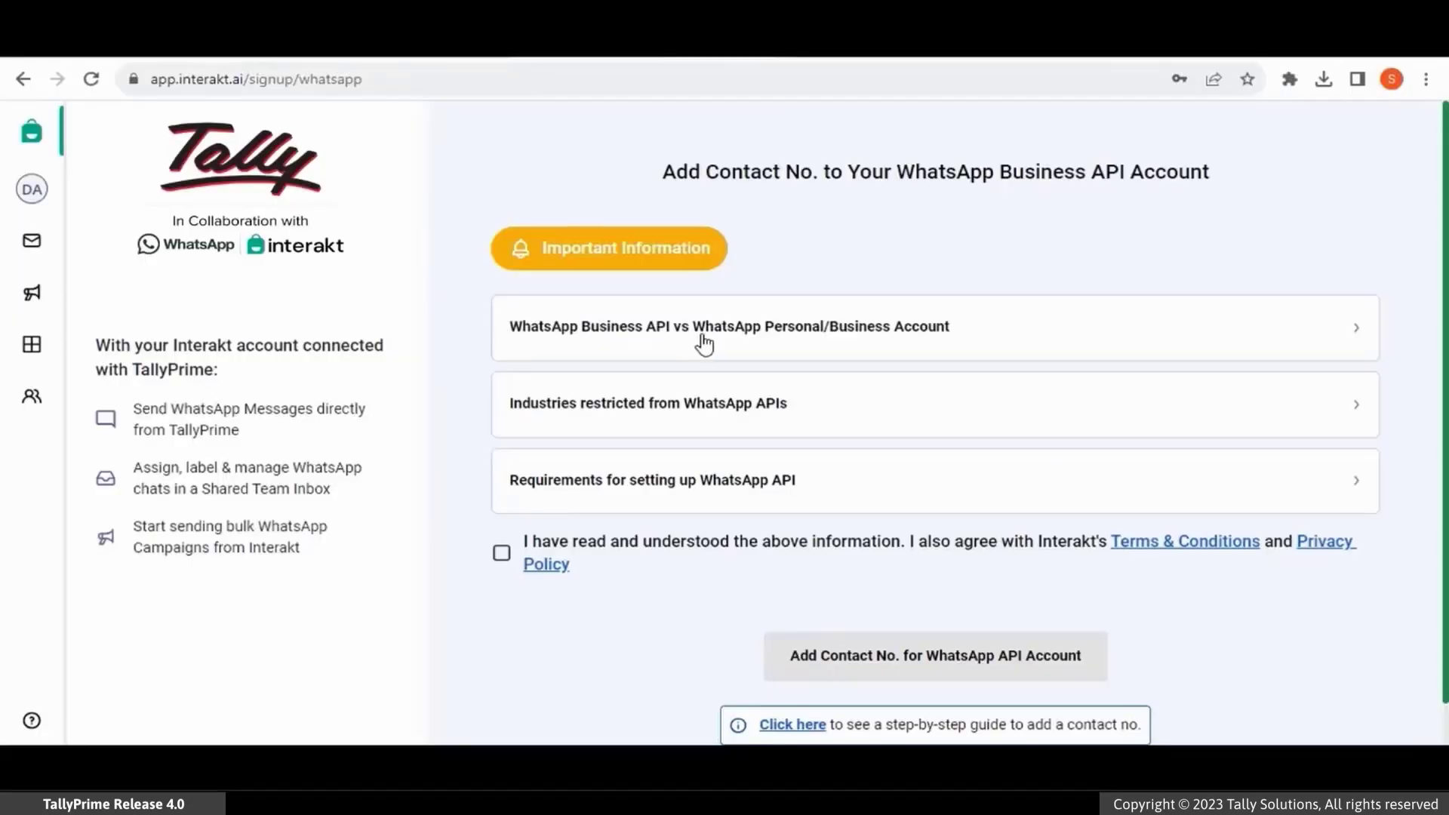
Examine the information on WhatsApp Business API versus Personal/Business accounts, restricted industries, and requirements for setting up the API.
click(703, 340)
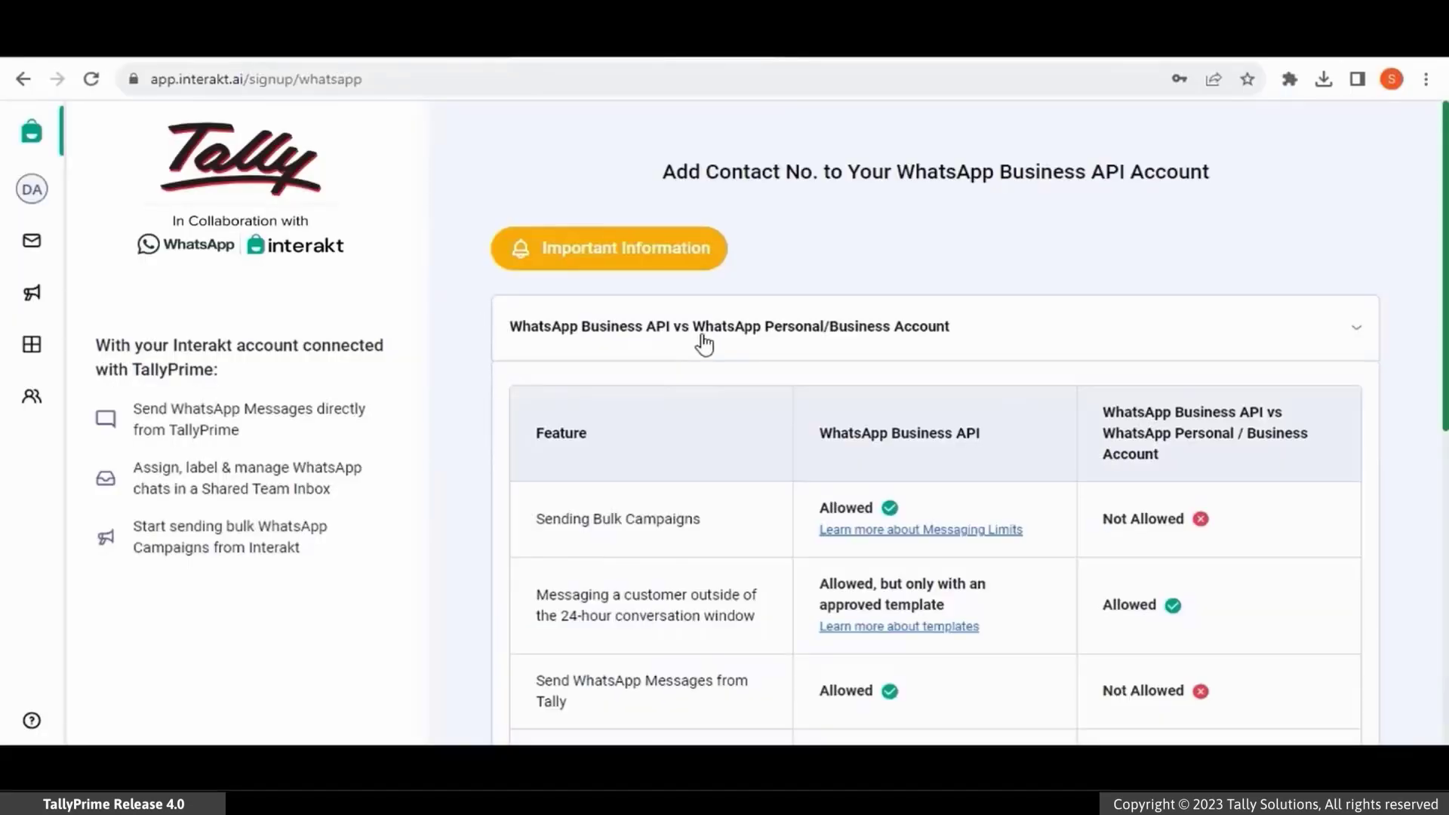
scroll(702, 344, down, 3)
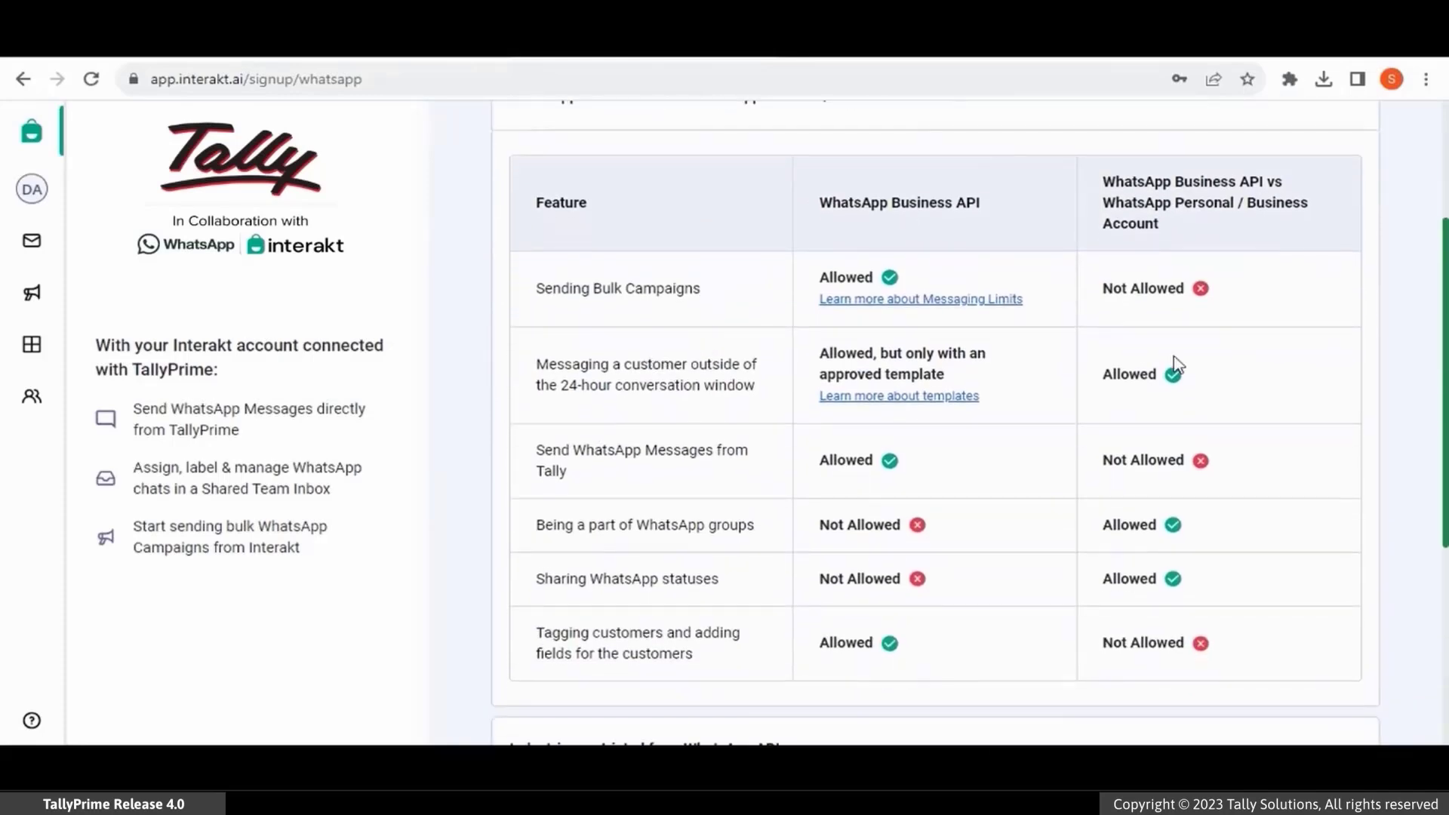
scroll(590, 379, up, 2)
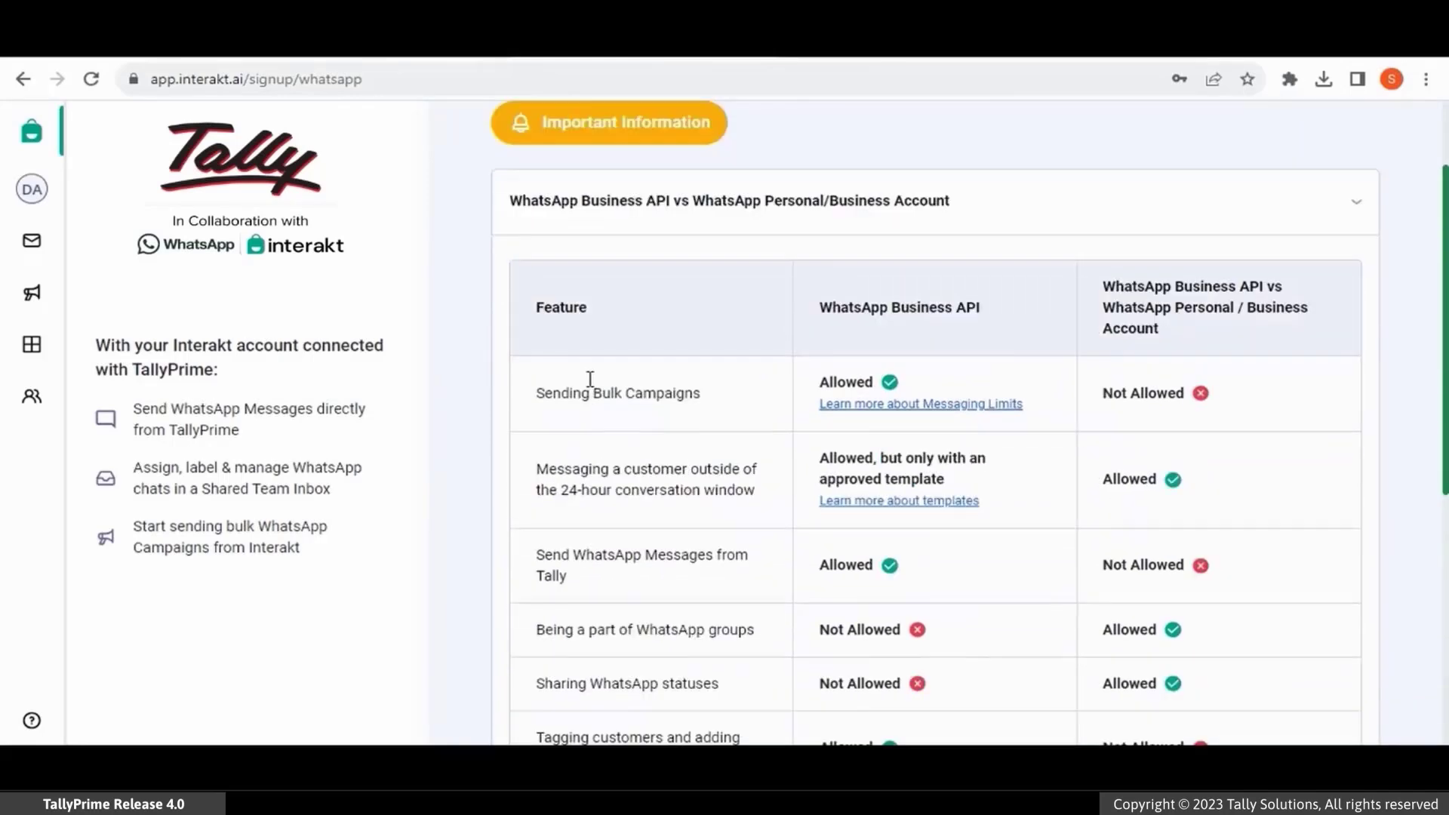
click(786, 259)
click(789, 372)
scroll(789, 372, down, 3)
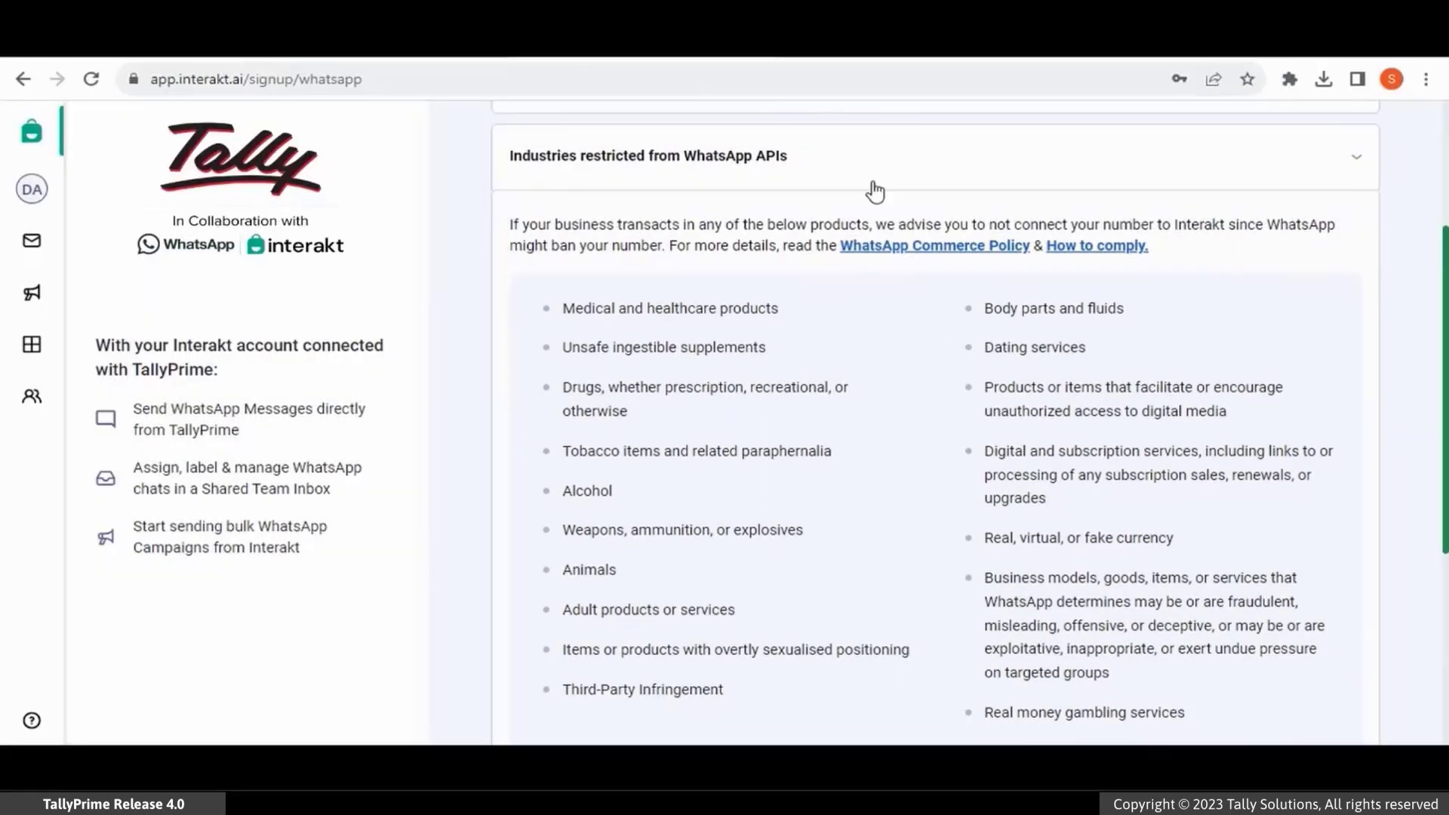
click(875, 181)
click(859, 444)
scroll(830, 491, down, 4)
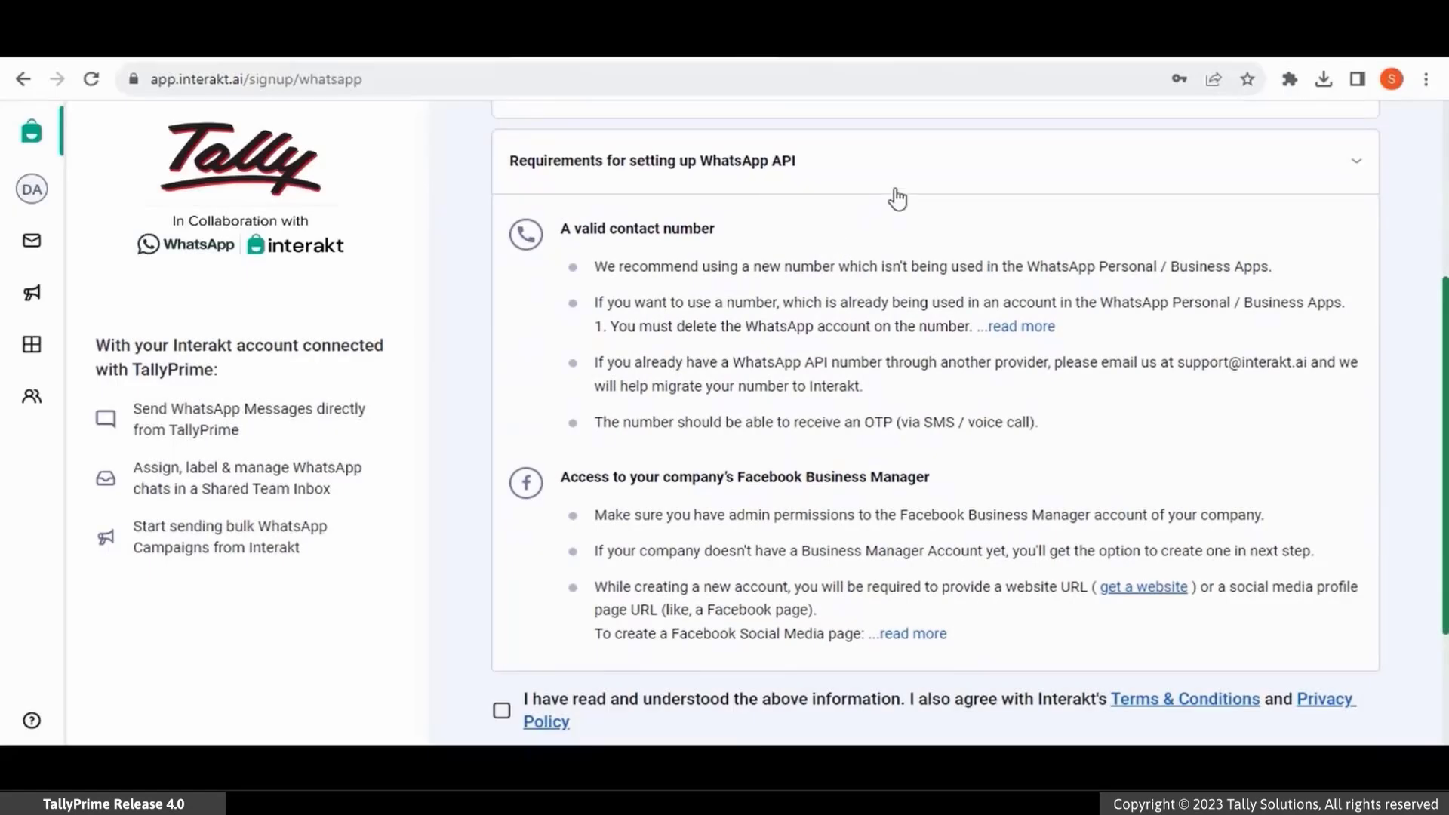
click(895, 190)
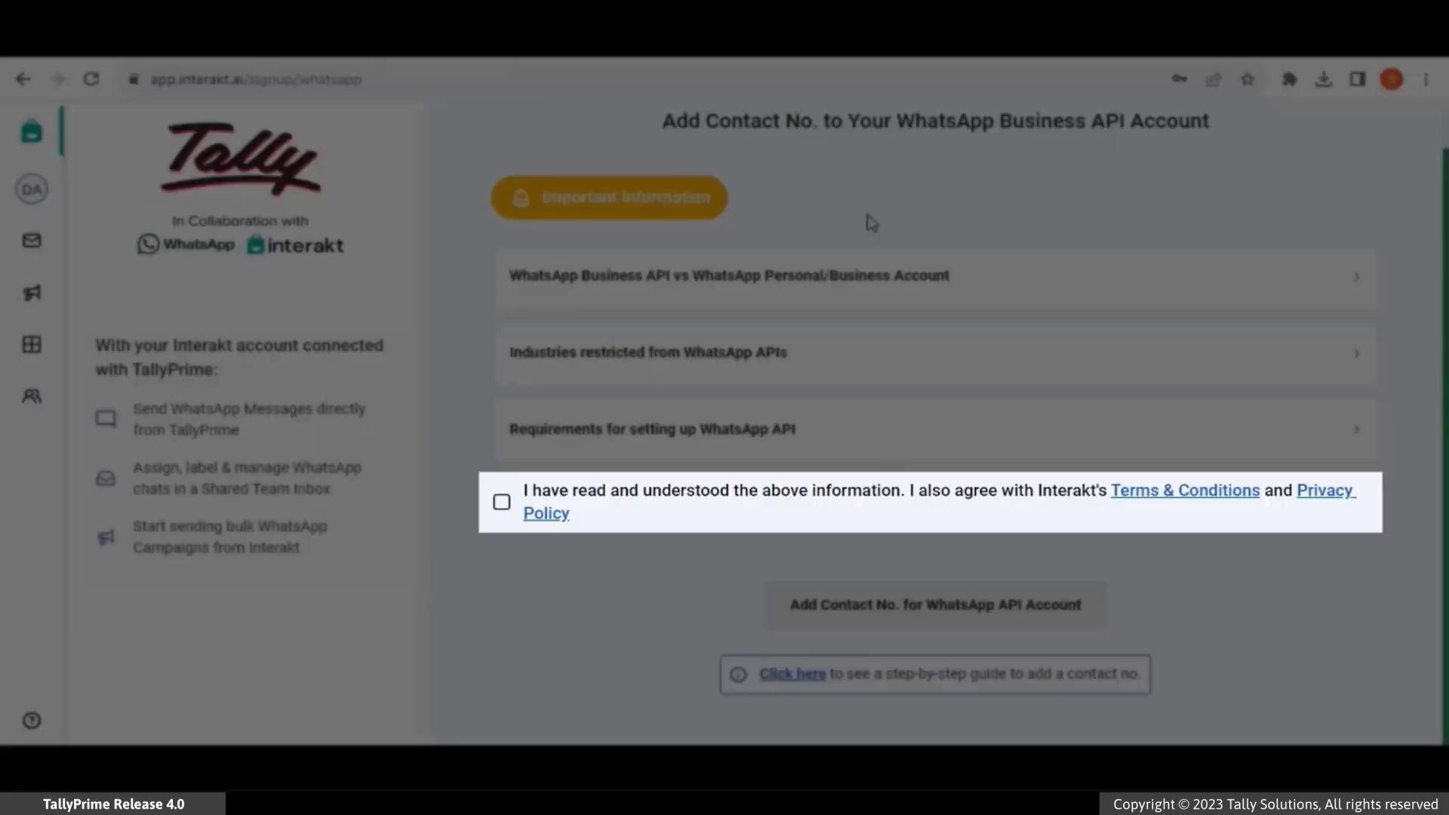
Agree to Interakt's terms and privacy policy and start adding a contact number for the WhatsApp API account.
click(501, 502)
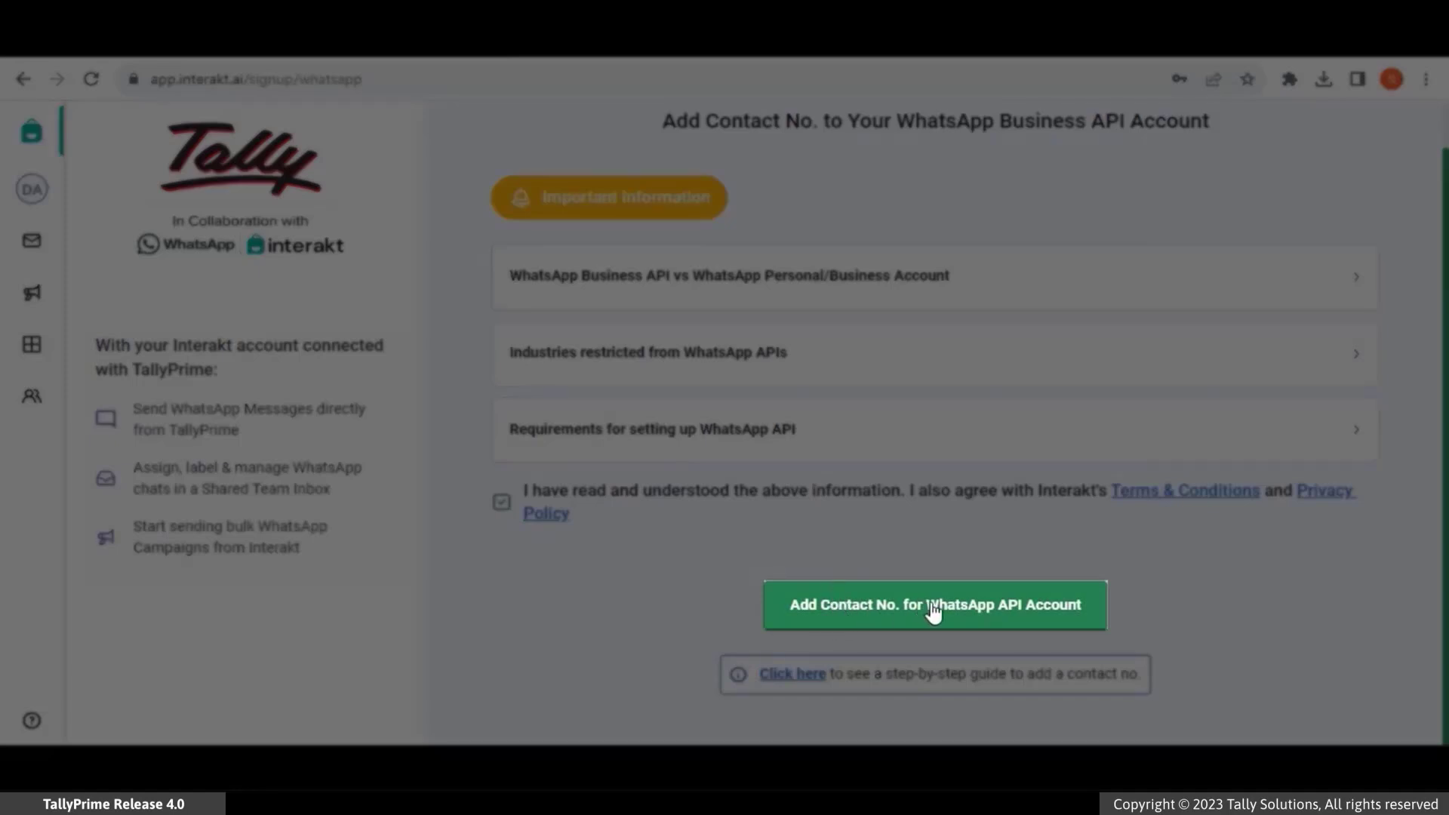
click(934, 613)
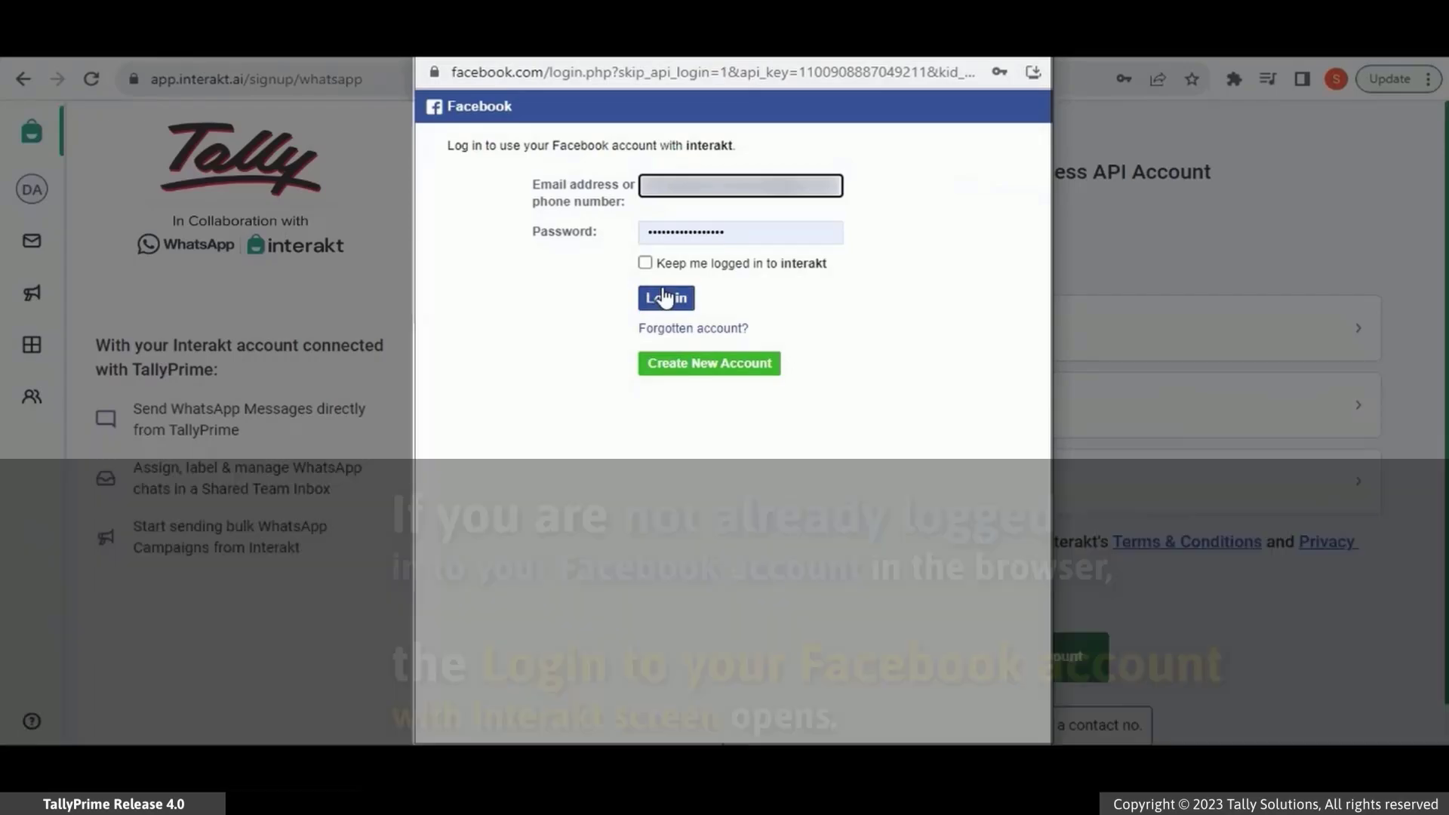
Log in with the existing Facebook account and agree to share the WhatsApp, Meta business and billing permissions with Haptik.
click(663, 297)
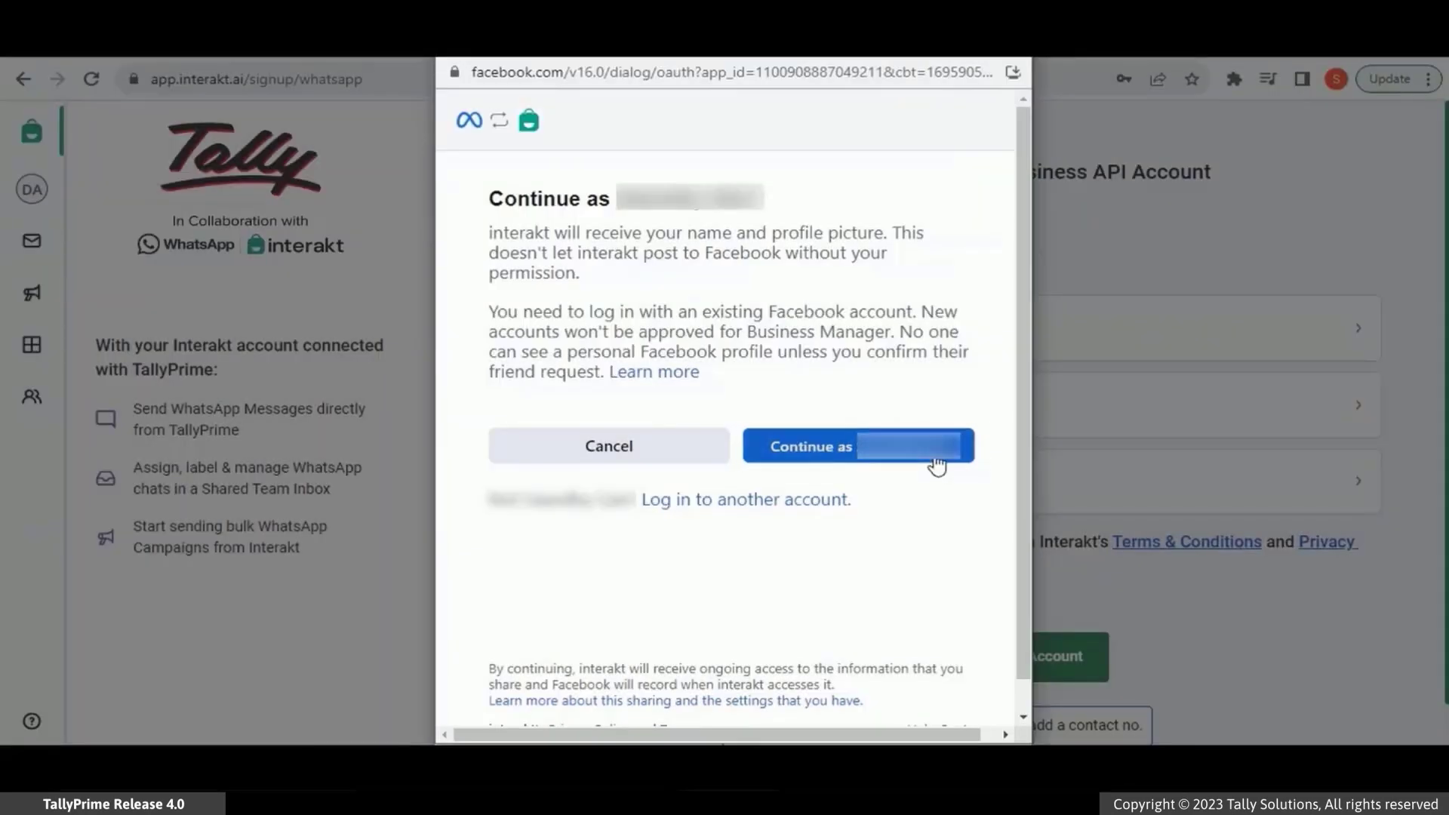
click(937, 459)
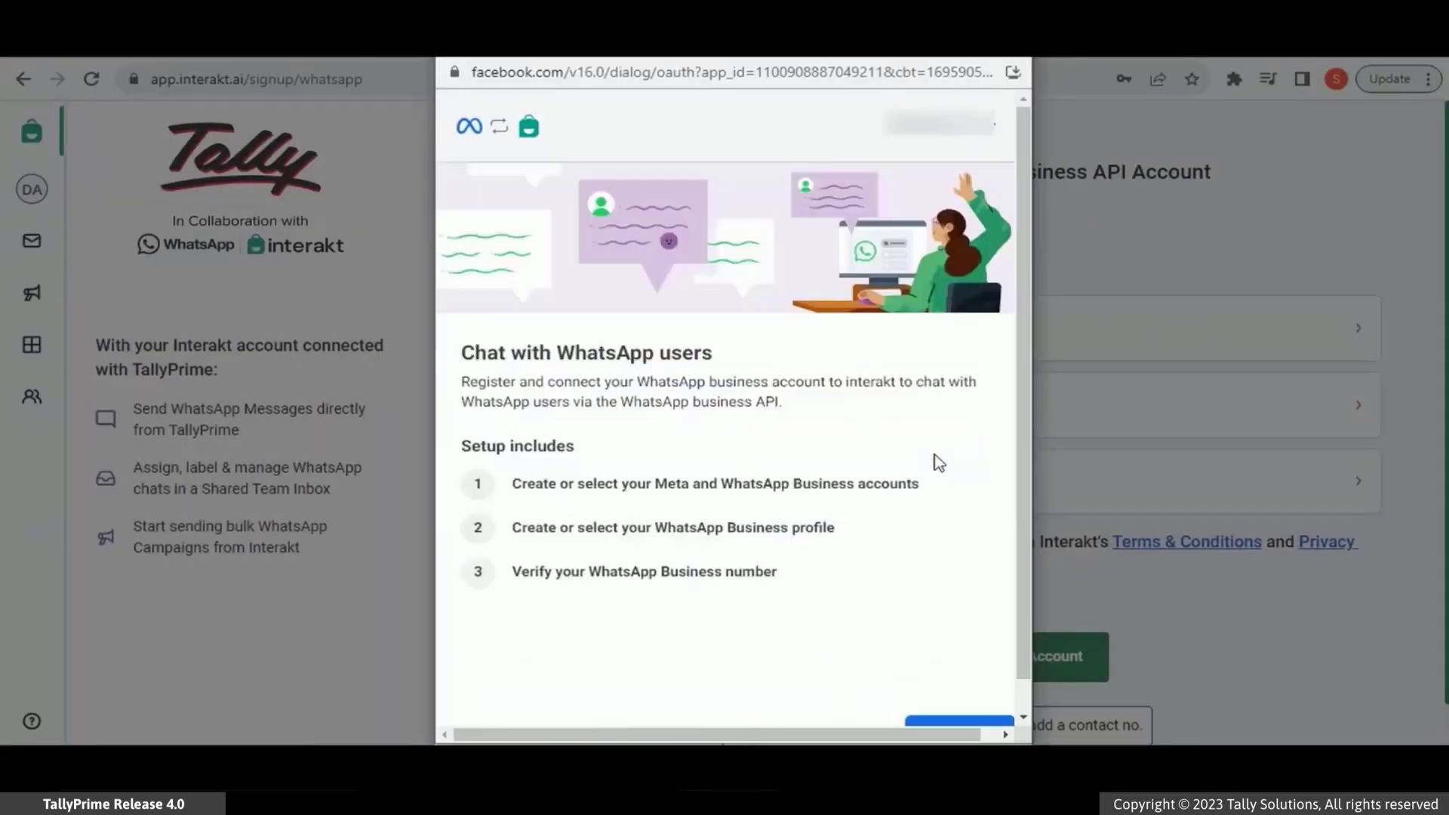
scroll(938, 462, down, 1)
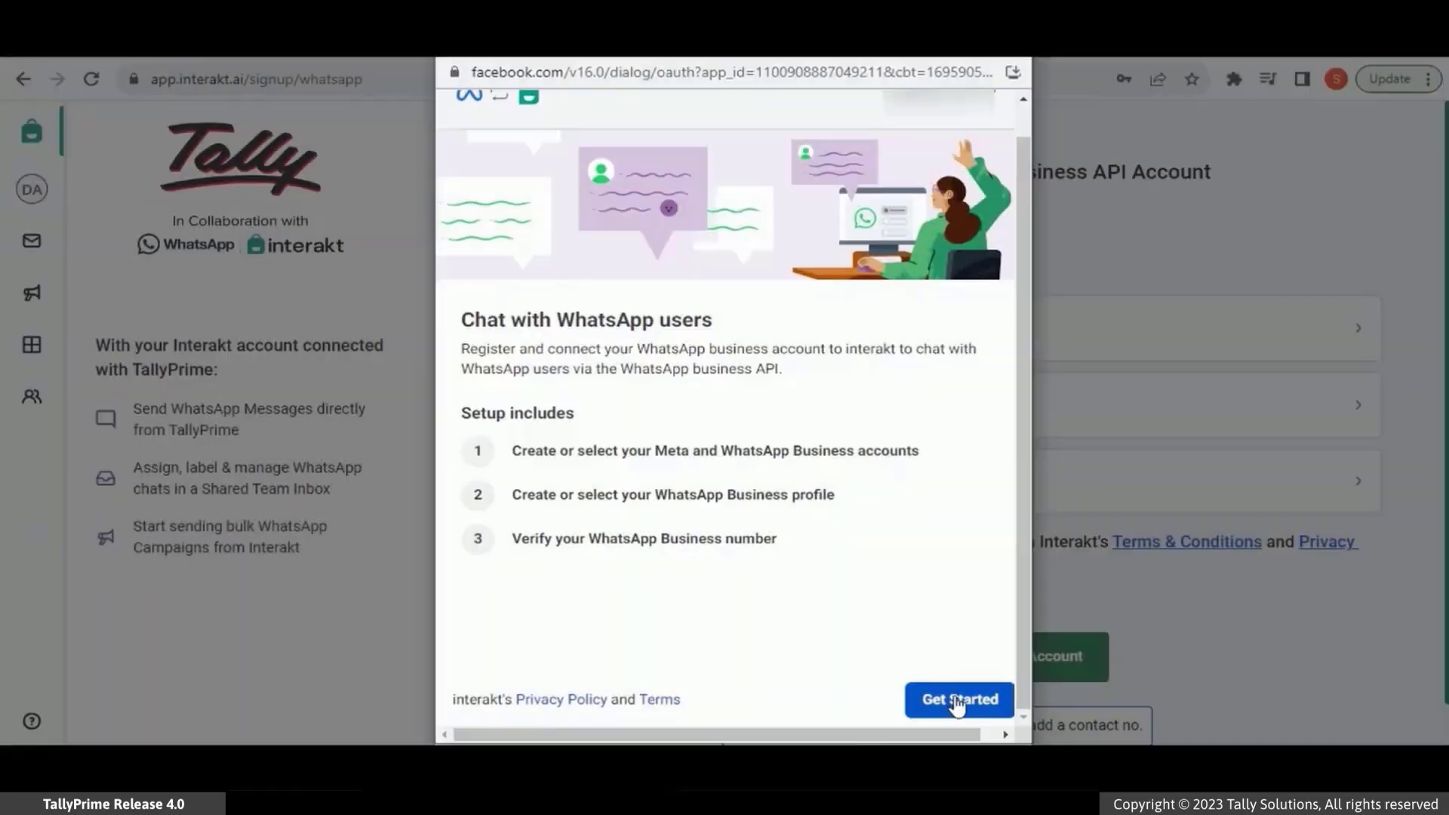
click(957, 702)
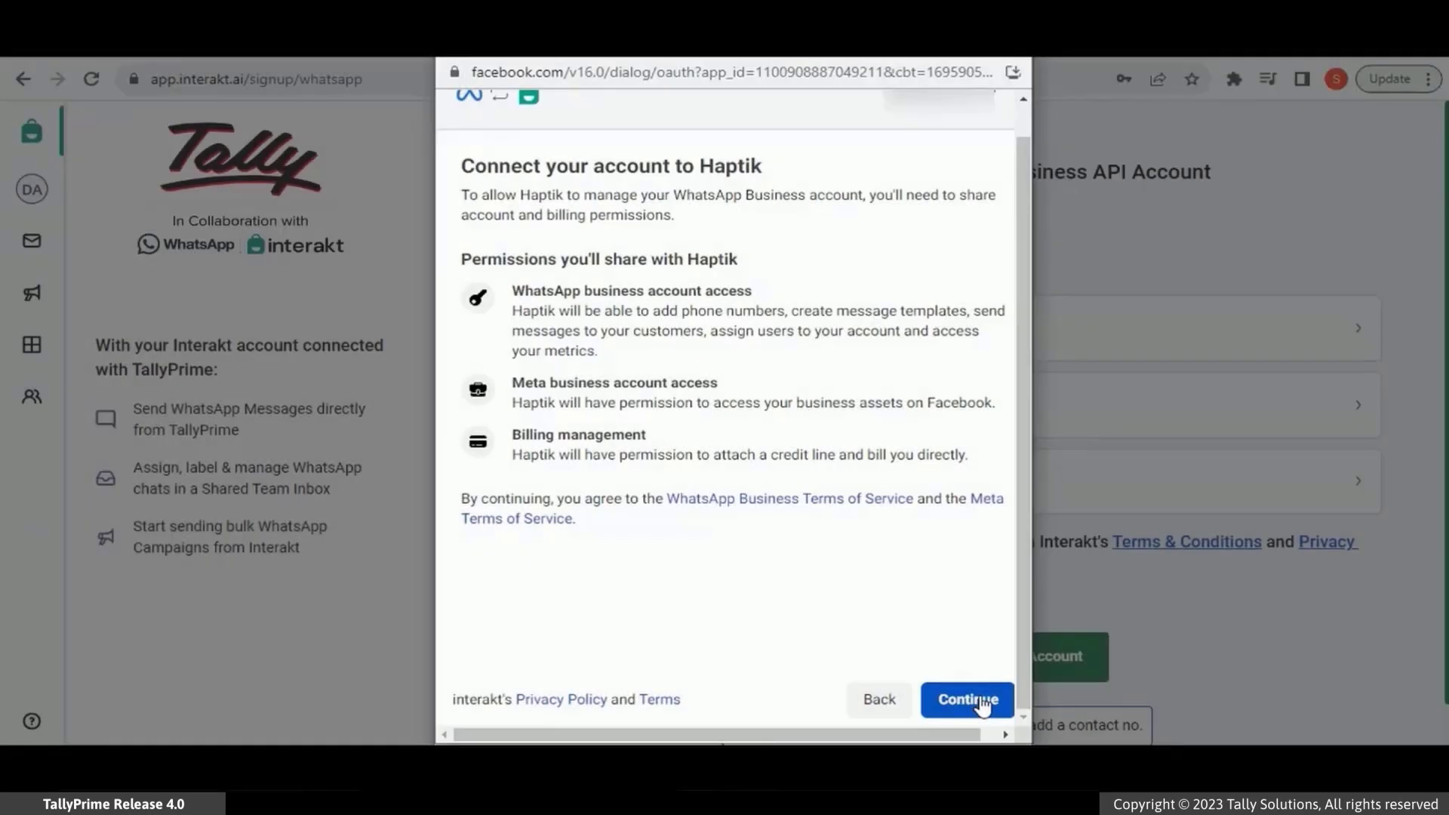
click(982, 703)
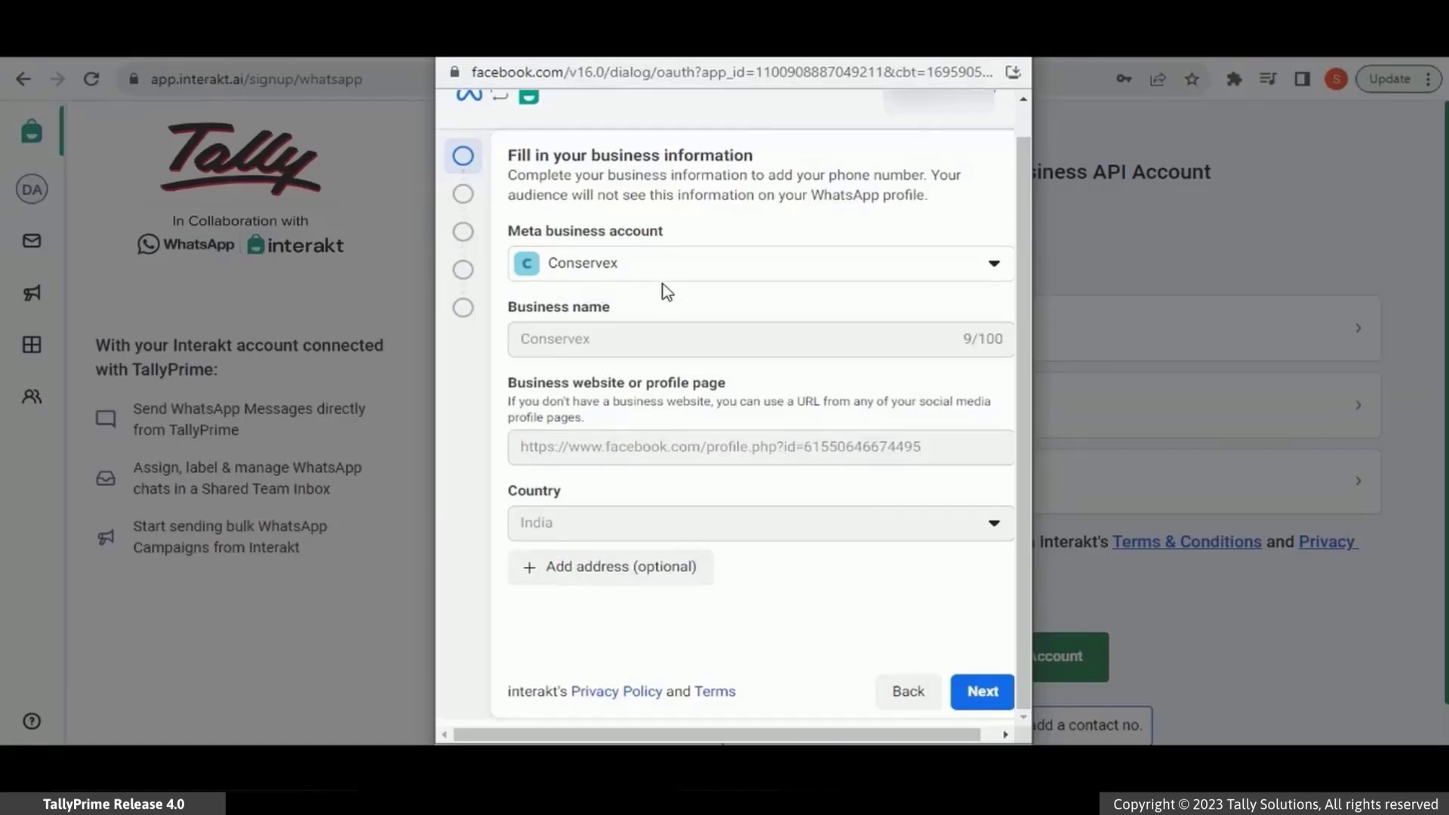
Choose to create a new Meta business account and set its business name to ABC Enterprises Pvt Ltd.
click(666, 270)
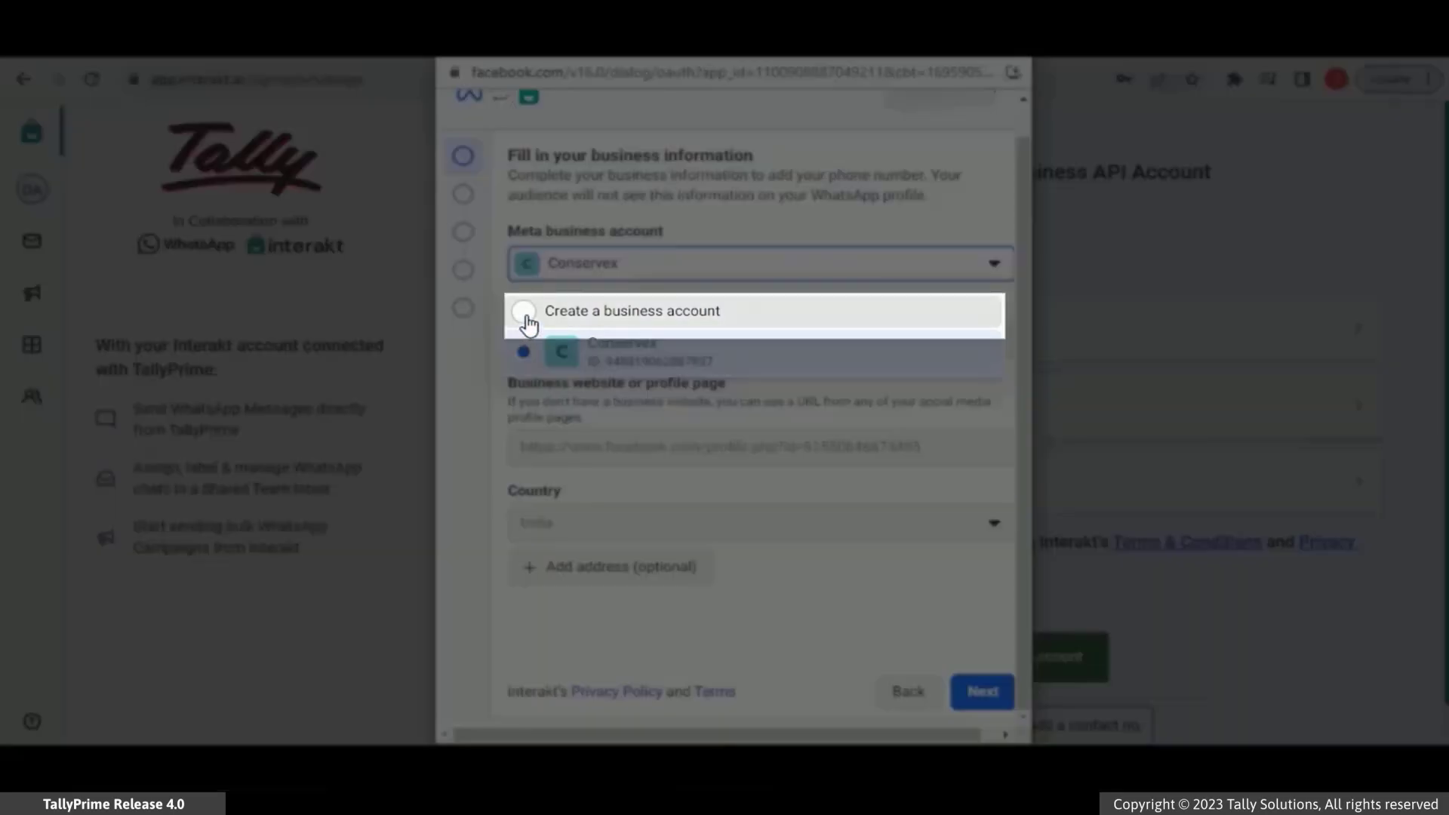
click(527, 315)
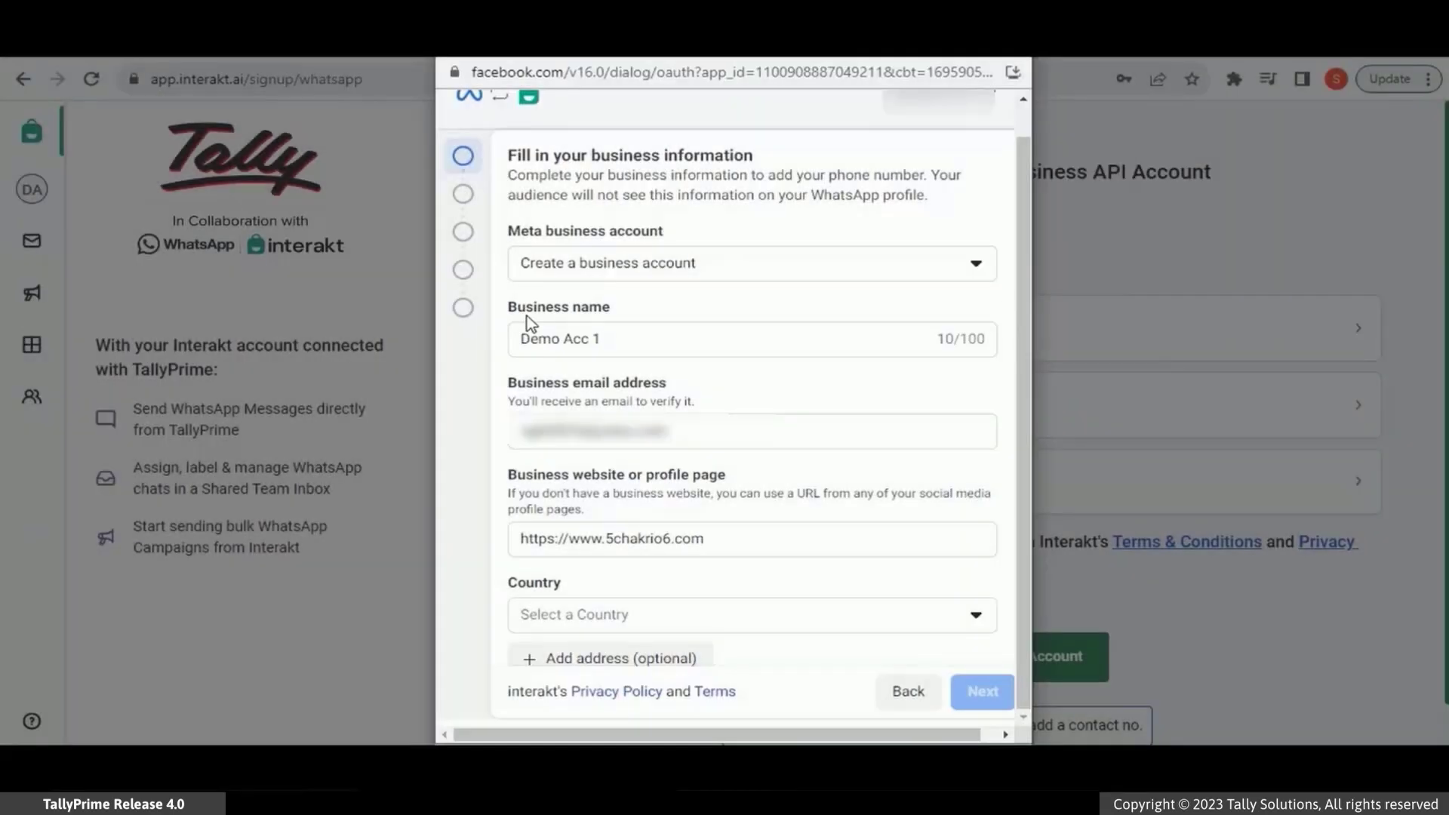
triple_click(633, 339)
key(BackSpace)
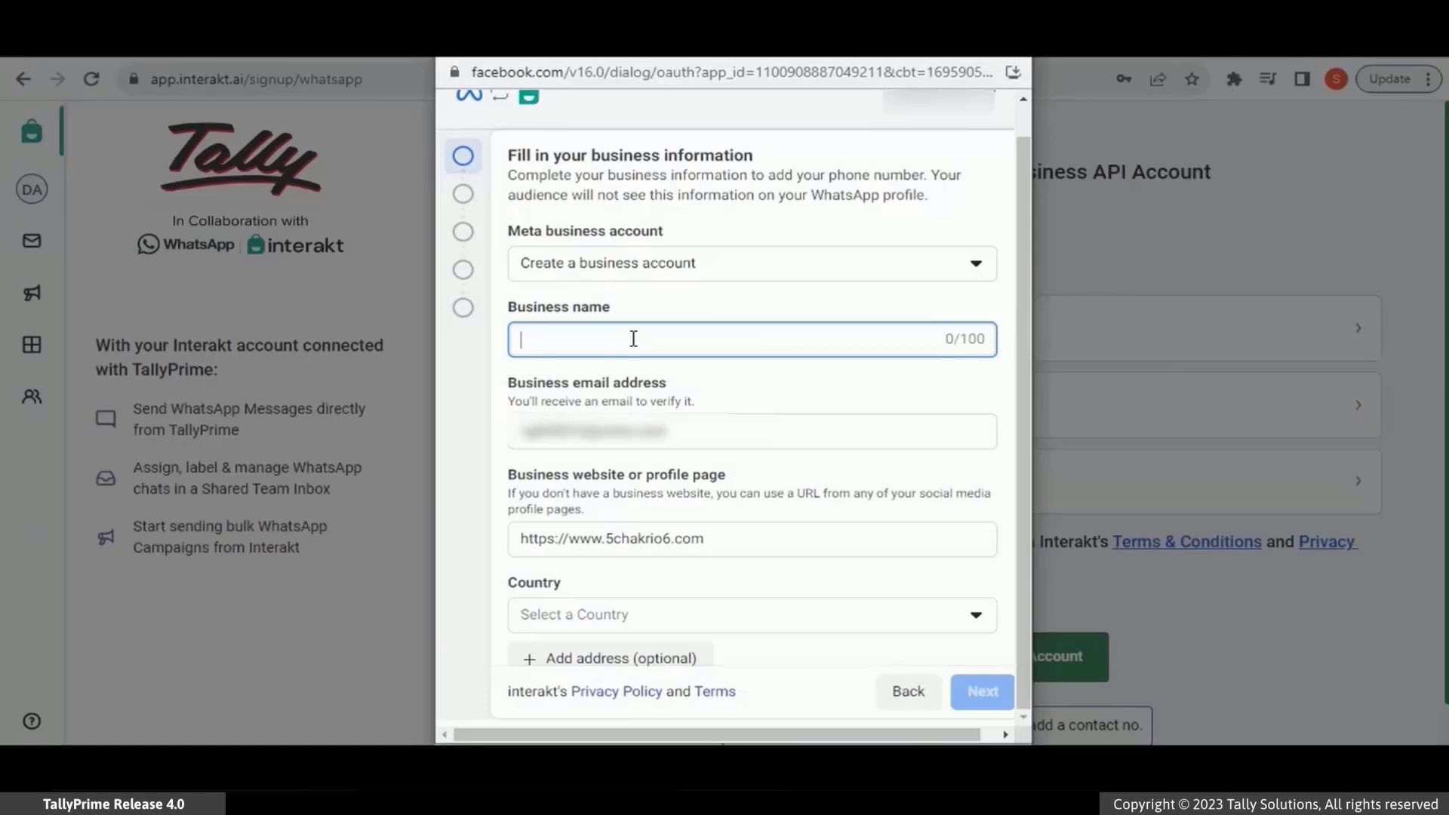
text(ABC Enterprises Pvt Ltd)
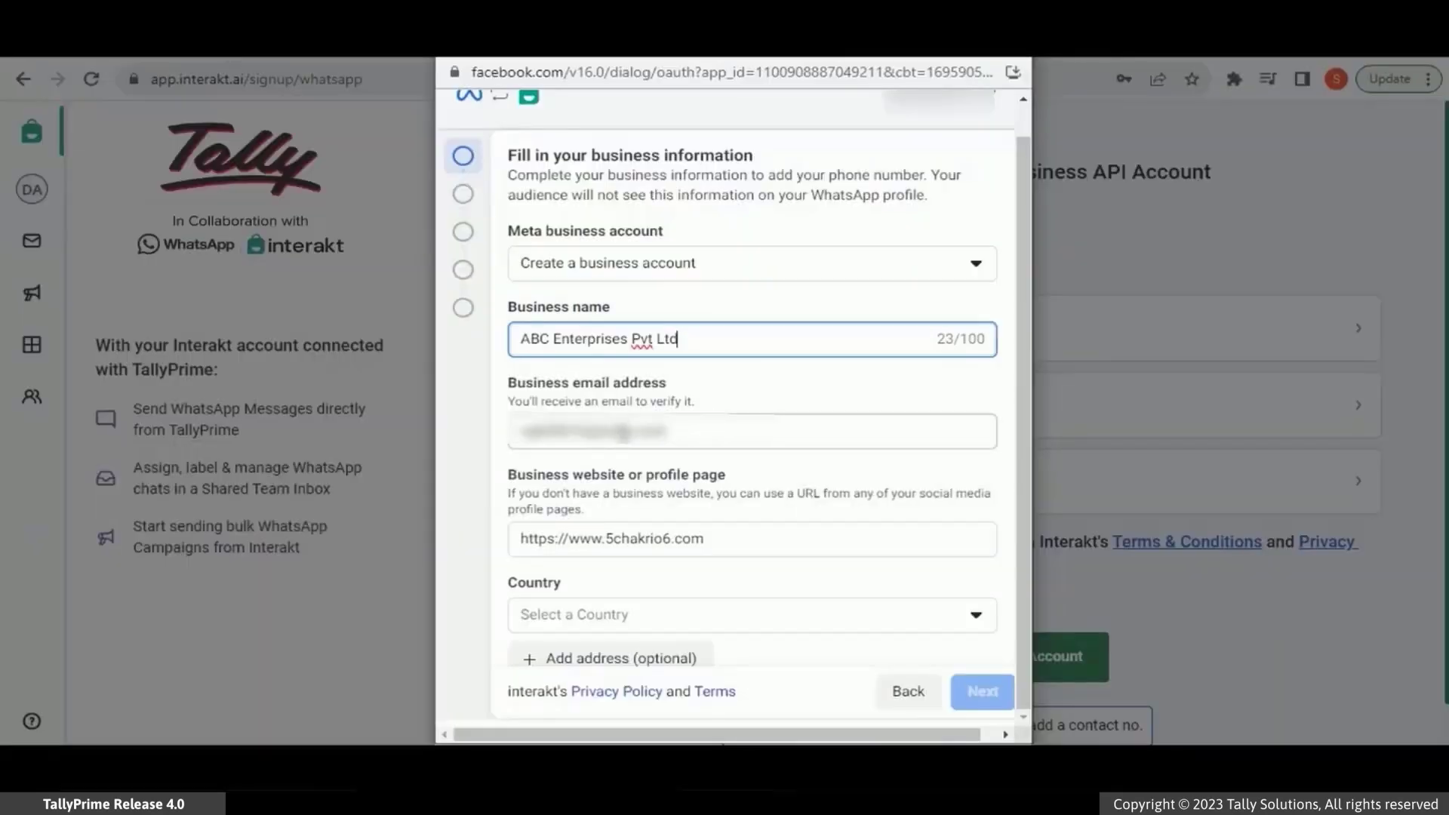
Replace the business website or profile page entry with the URL of the company's Facebook profile page.
click(625, 441)
triple_click(624, 441)
scroll(679, 510, down, 1)
triple_click(698, 520)
key(BackSpace)
key(ctrl+v)
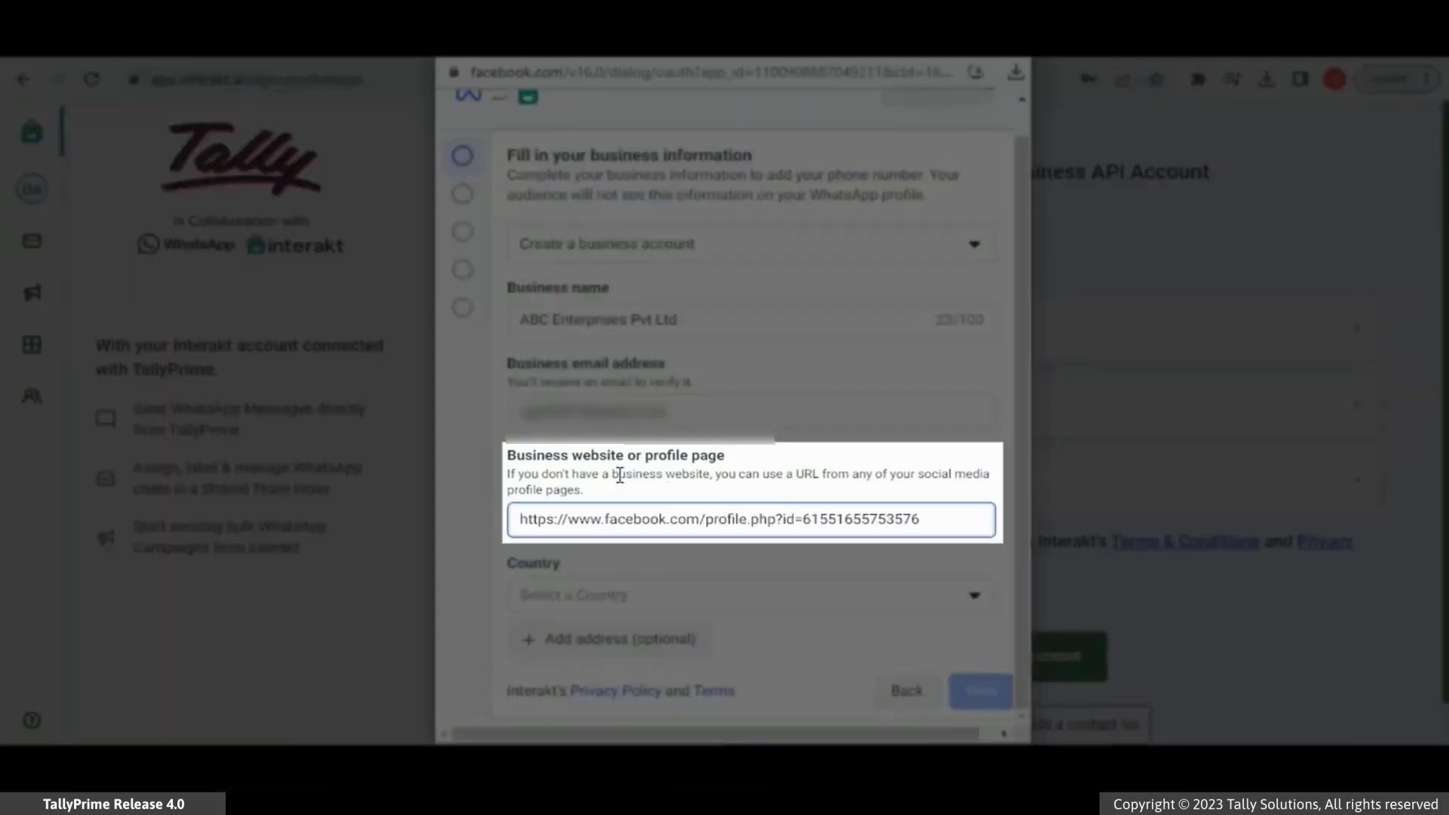
click(674, 558)
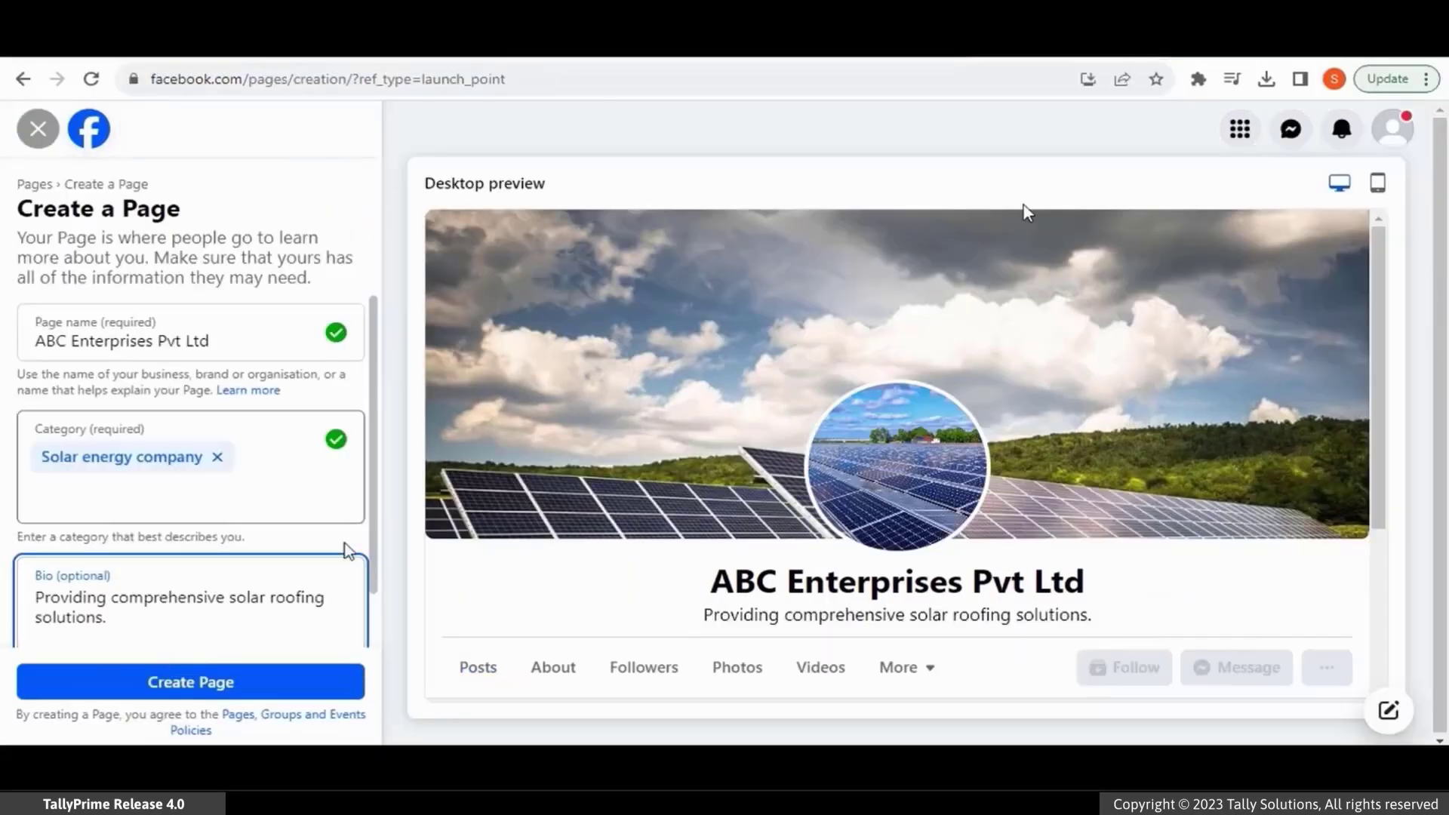
click(363, 564)
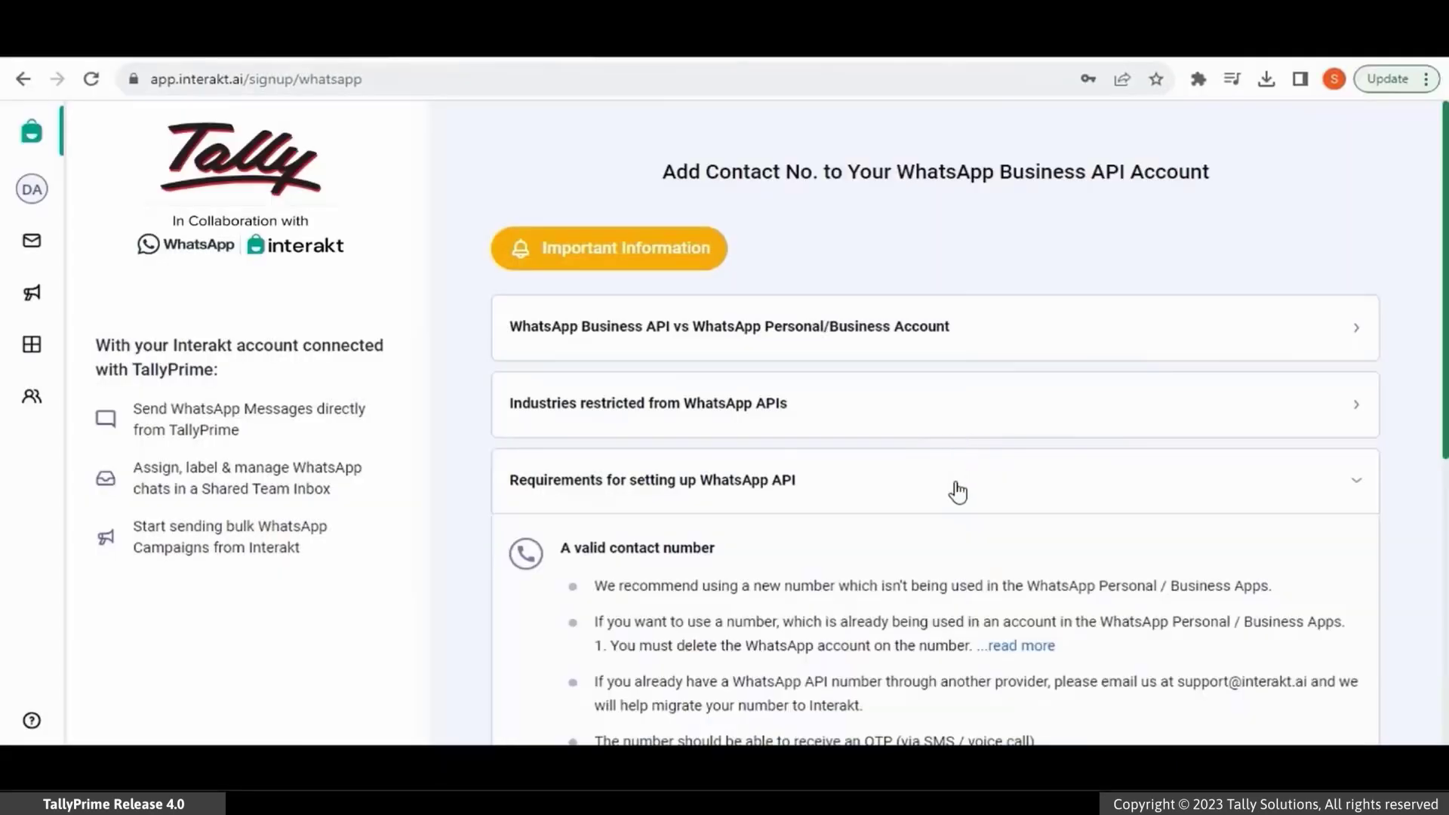
Review the requirements for setting up the WhatsApp API, including the contact number and Facebook Business Manager access.
click(957, 487)
scroll(943, 453, down, 5)
click(935, 479)
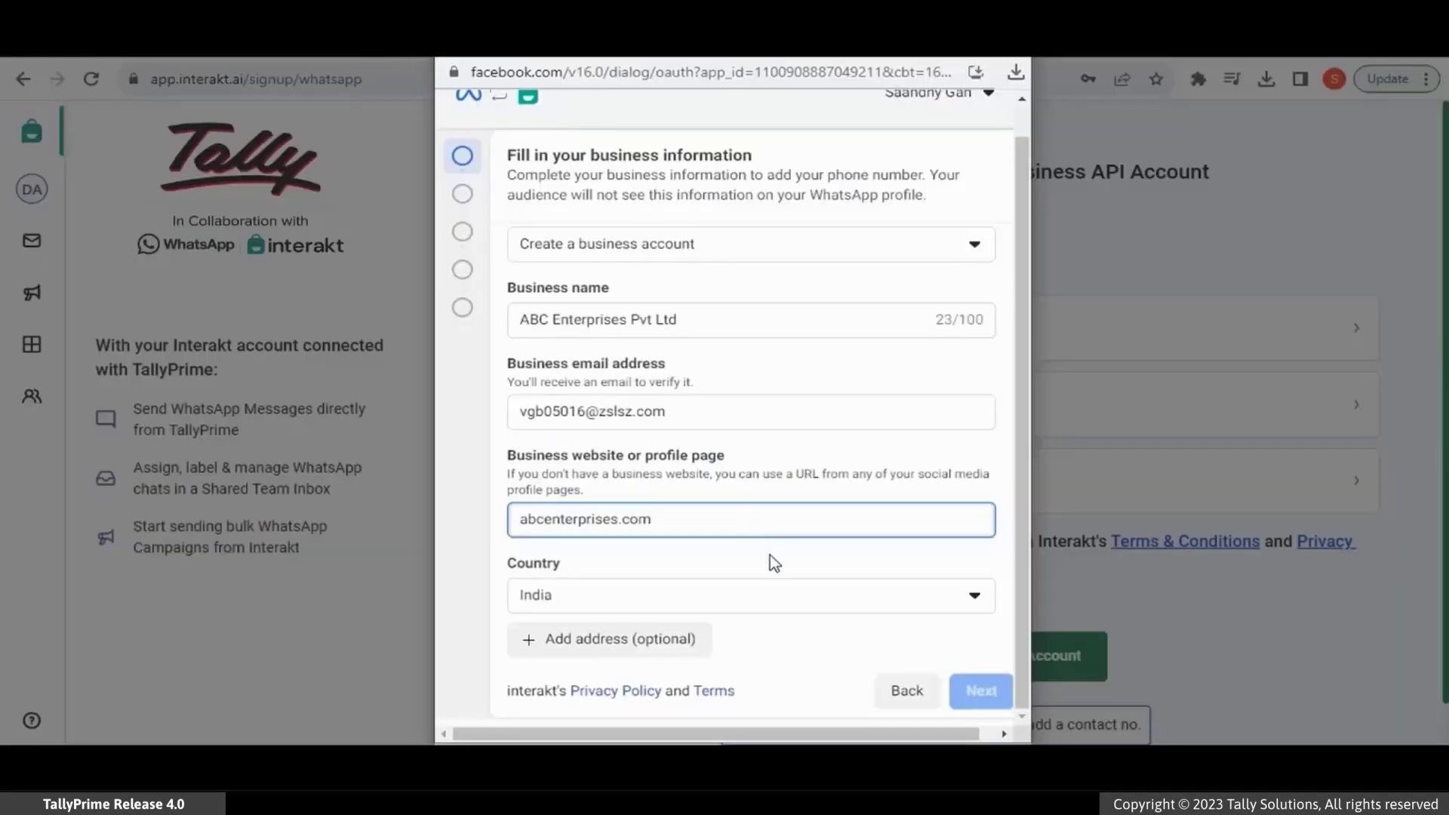
Set the WhatsApp Business Account Name to ABC Enterprises Pvt Ltd in the WhatsApp Business profile form.
click(770, 554)
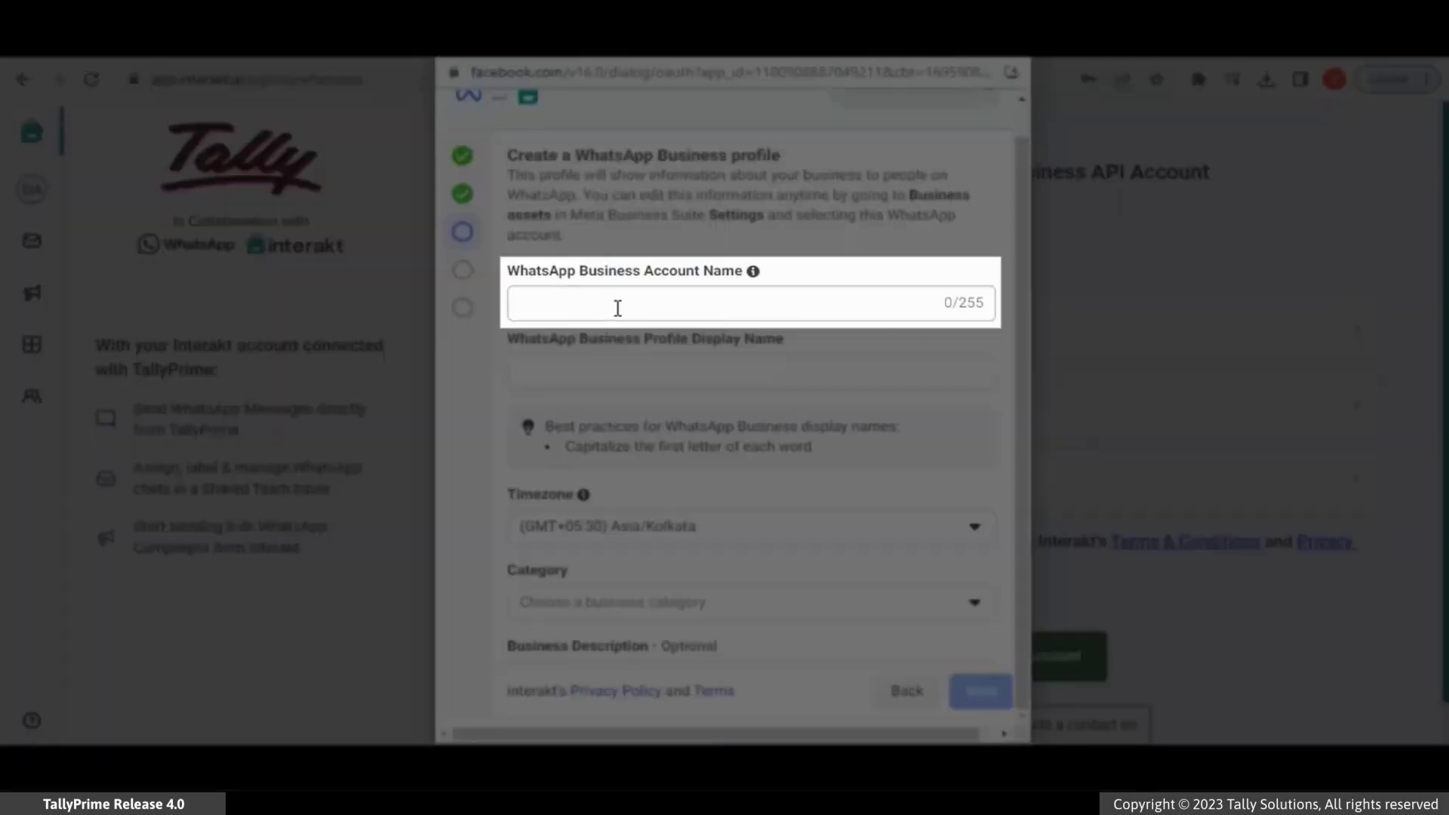
click(617, 308)
text(ABC Ent)
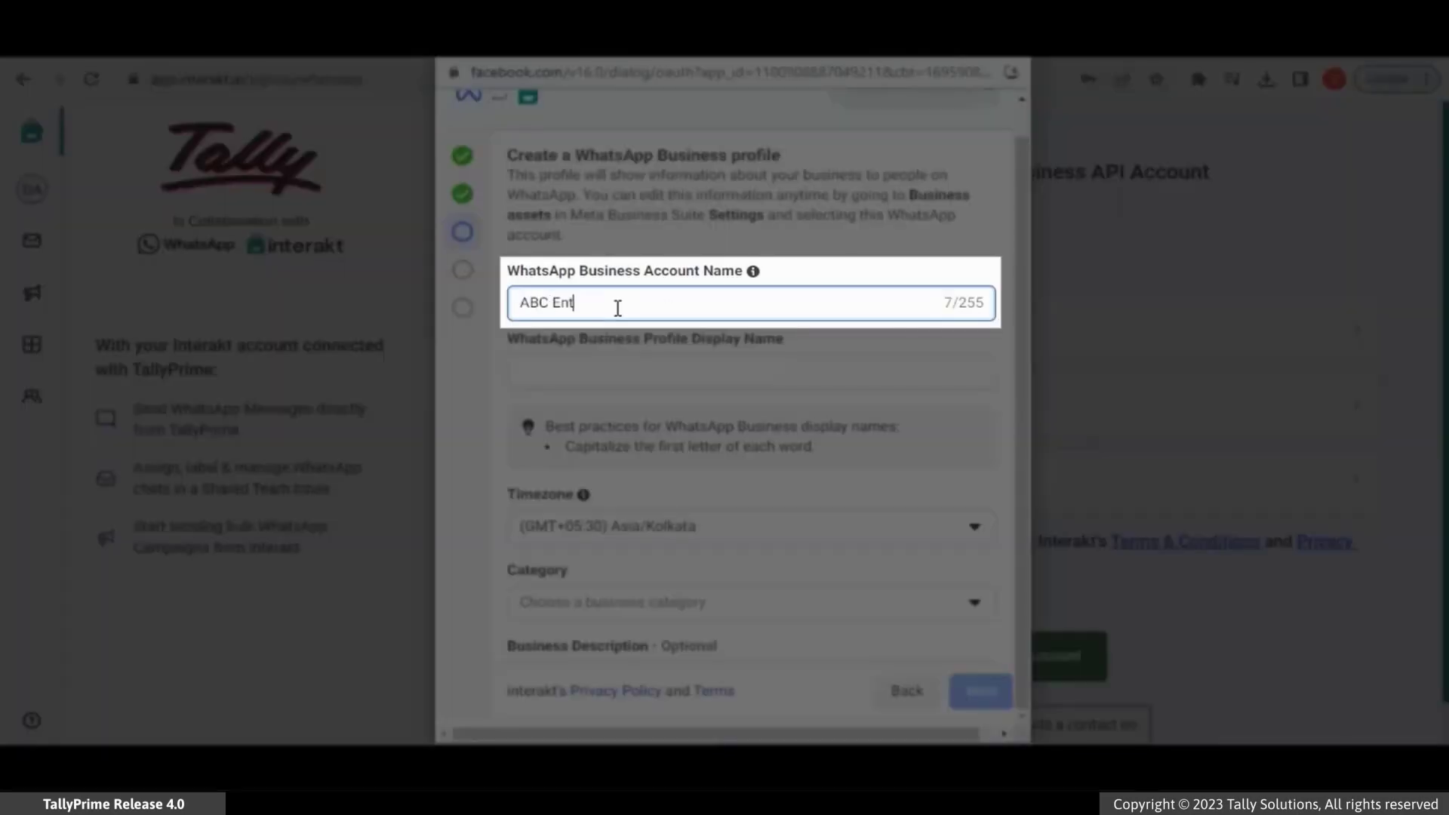
text(erprises Pvt Ltd)
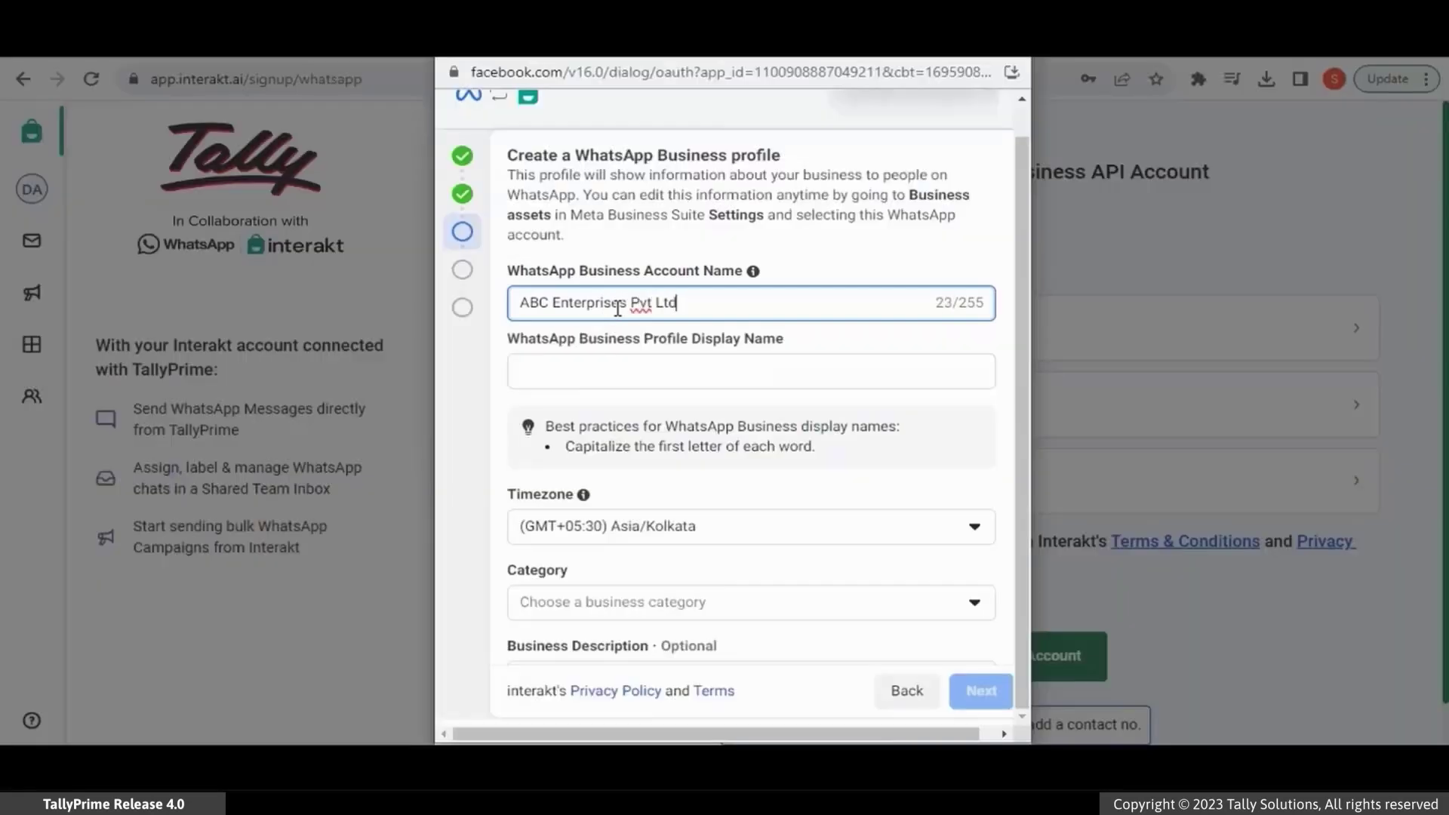
Enter ABC Enterprises Pvt Ltd as the WhatsApp Business Profile Display Name.
click(572, 365)
text(ABC E)
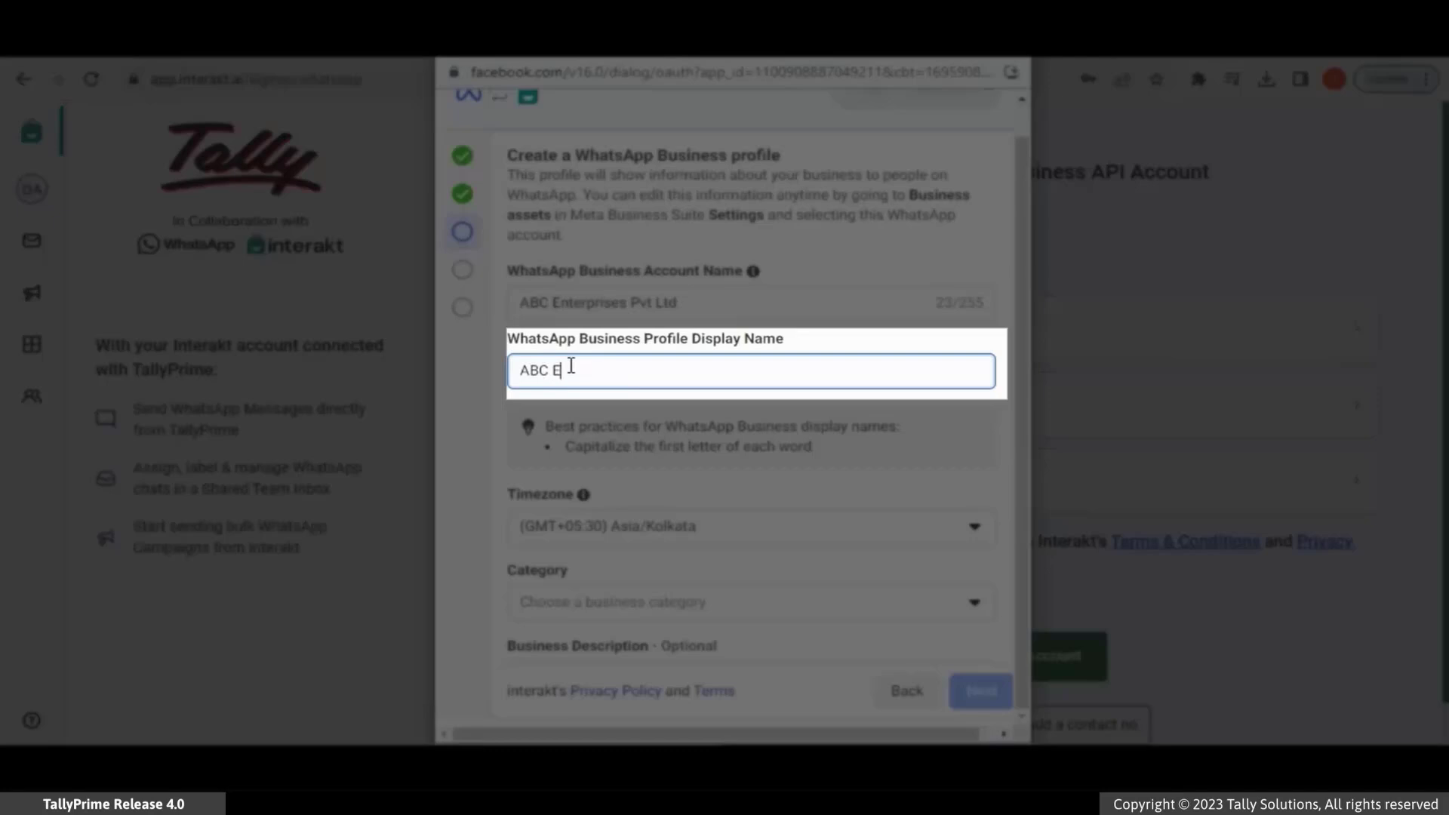
text(nterprises Pvt Ltd)
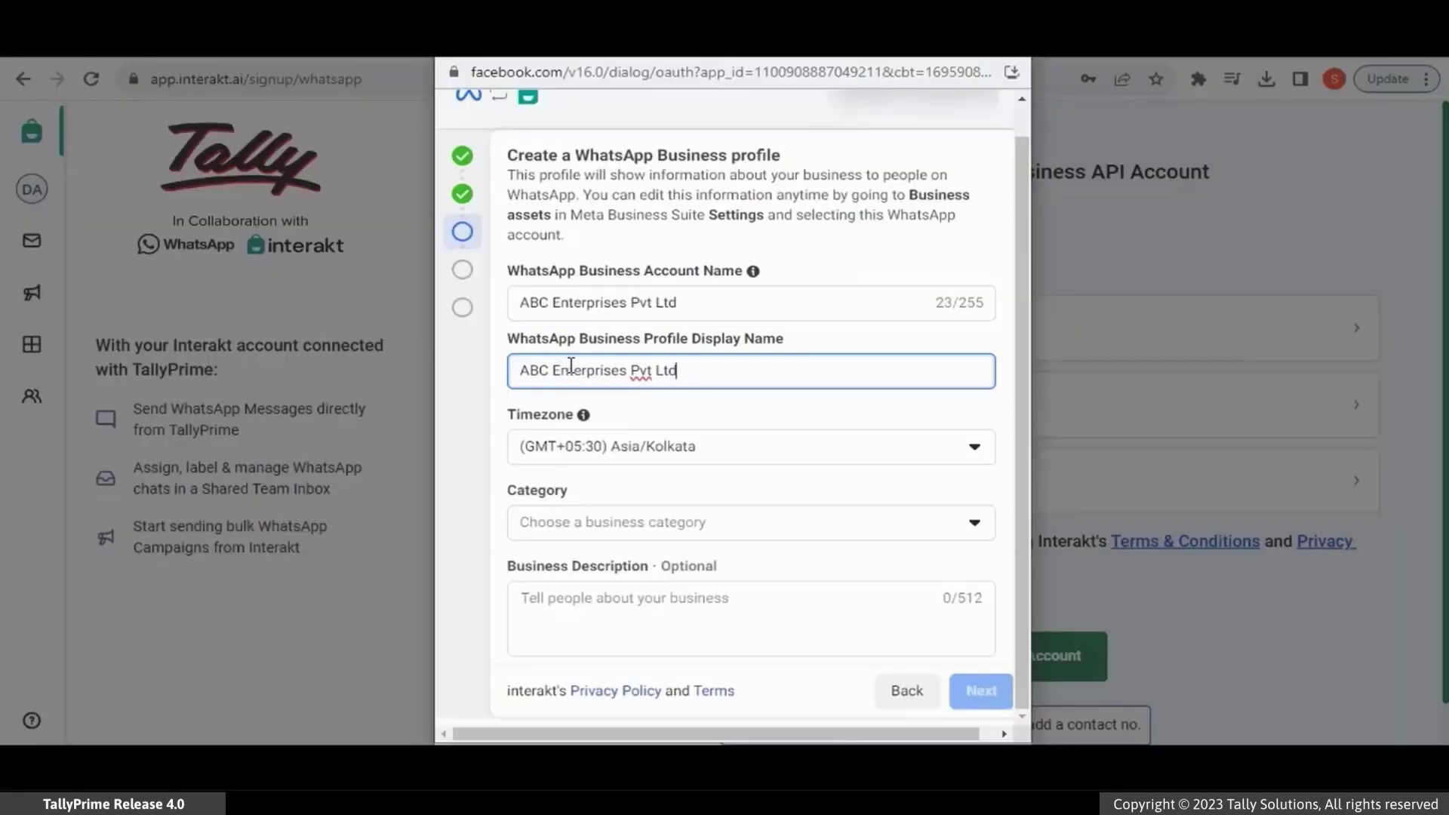
click(675, 399)
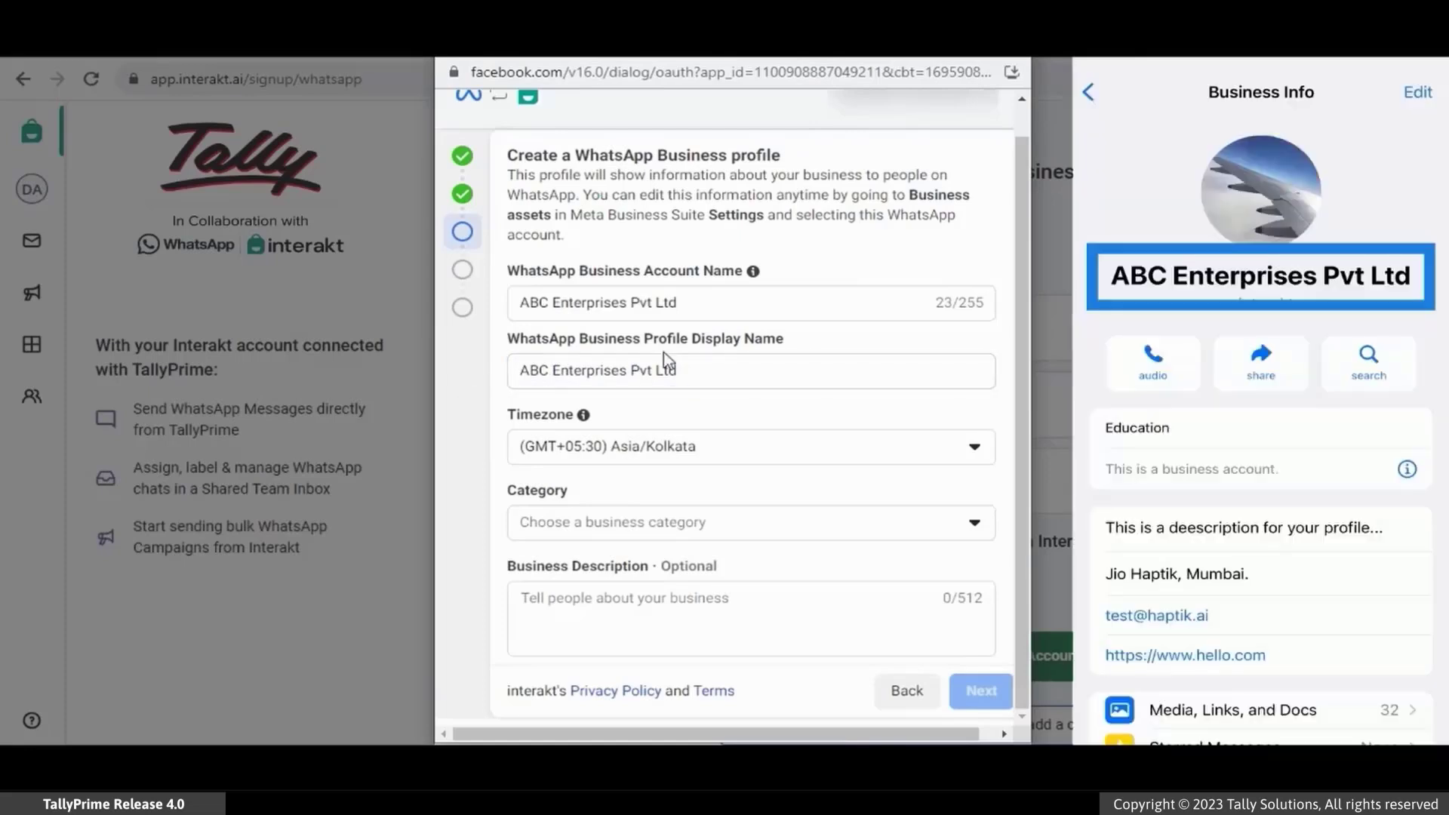
click(657, 377)
triple_click(657, 377)
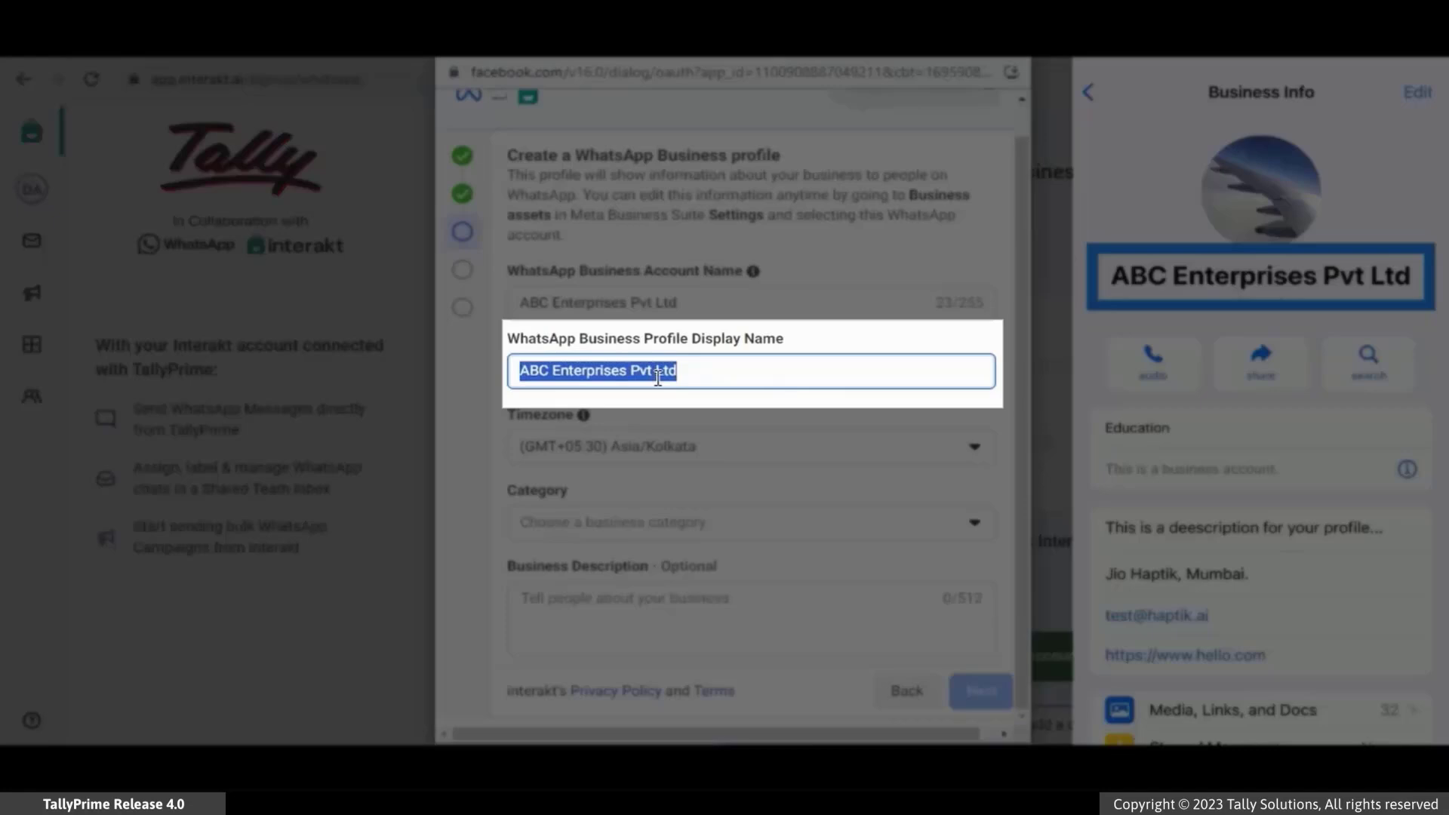
click(698, 376)
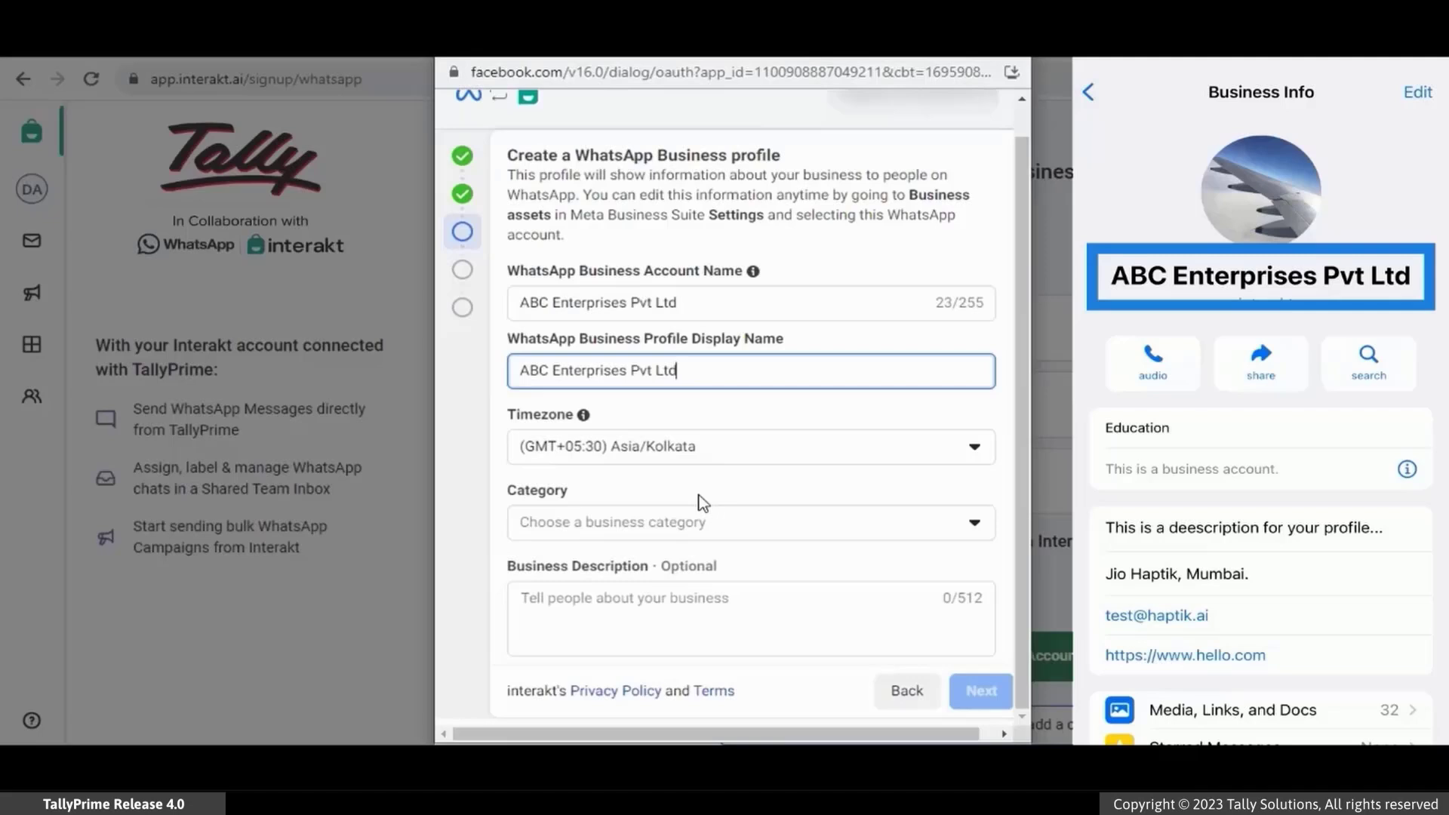
Choose Other as the business category, enter the description "Providing comprehensive solar roofing solutions." and submit the profile.
click(700, 523)
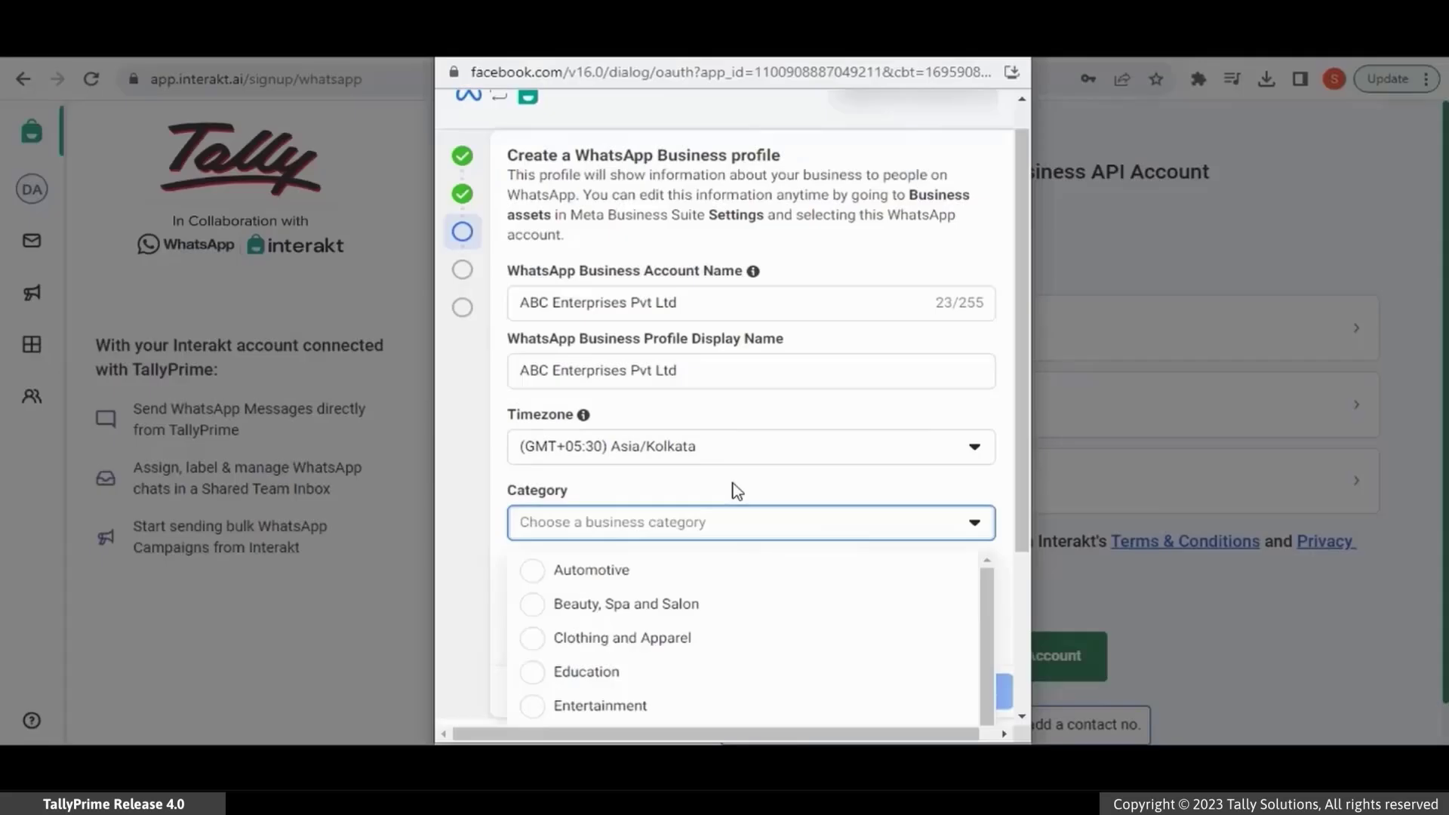
scroll(679, 664, down, 5)
click(669, 692)
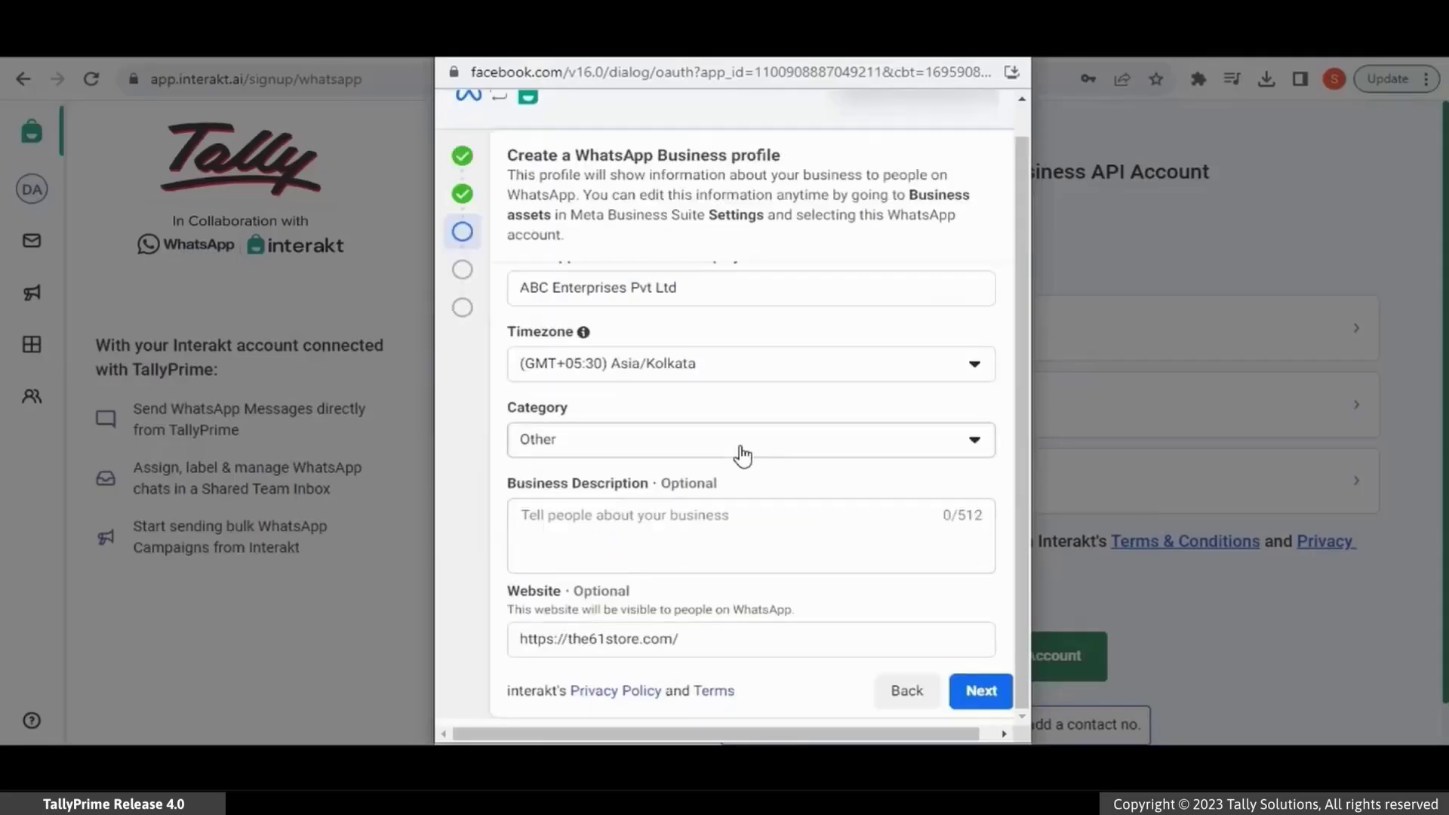
scroll(739, 453, up, 1)
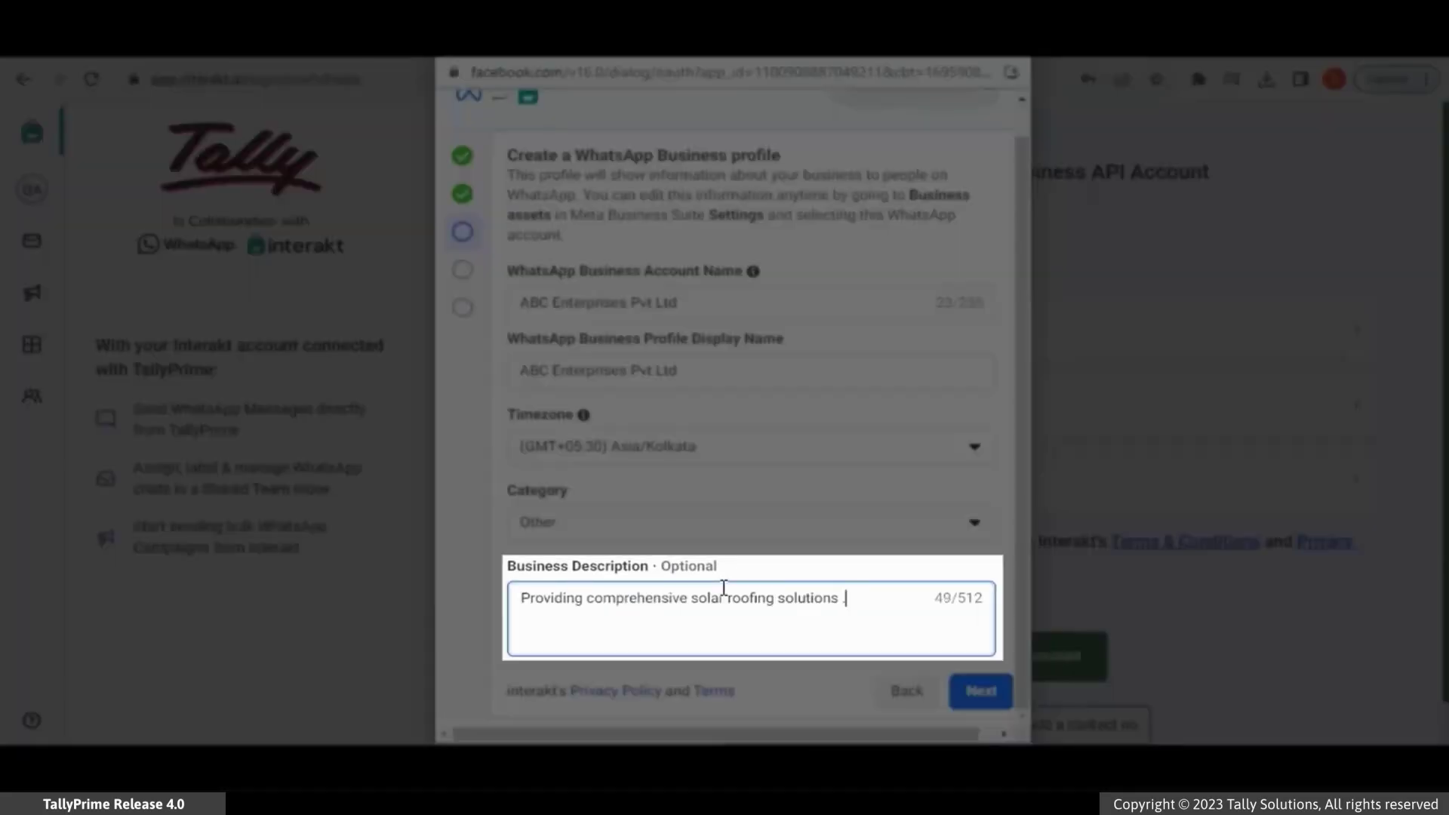
key(BackSpace)
key(BackSpace)
text(.)
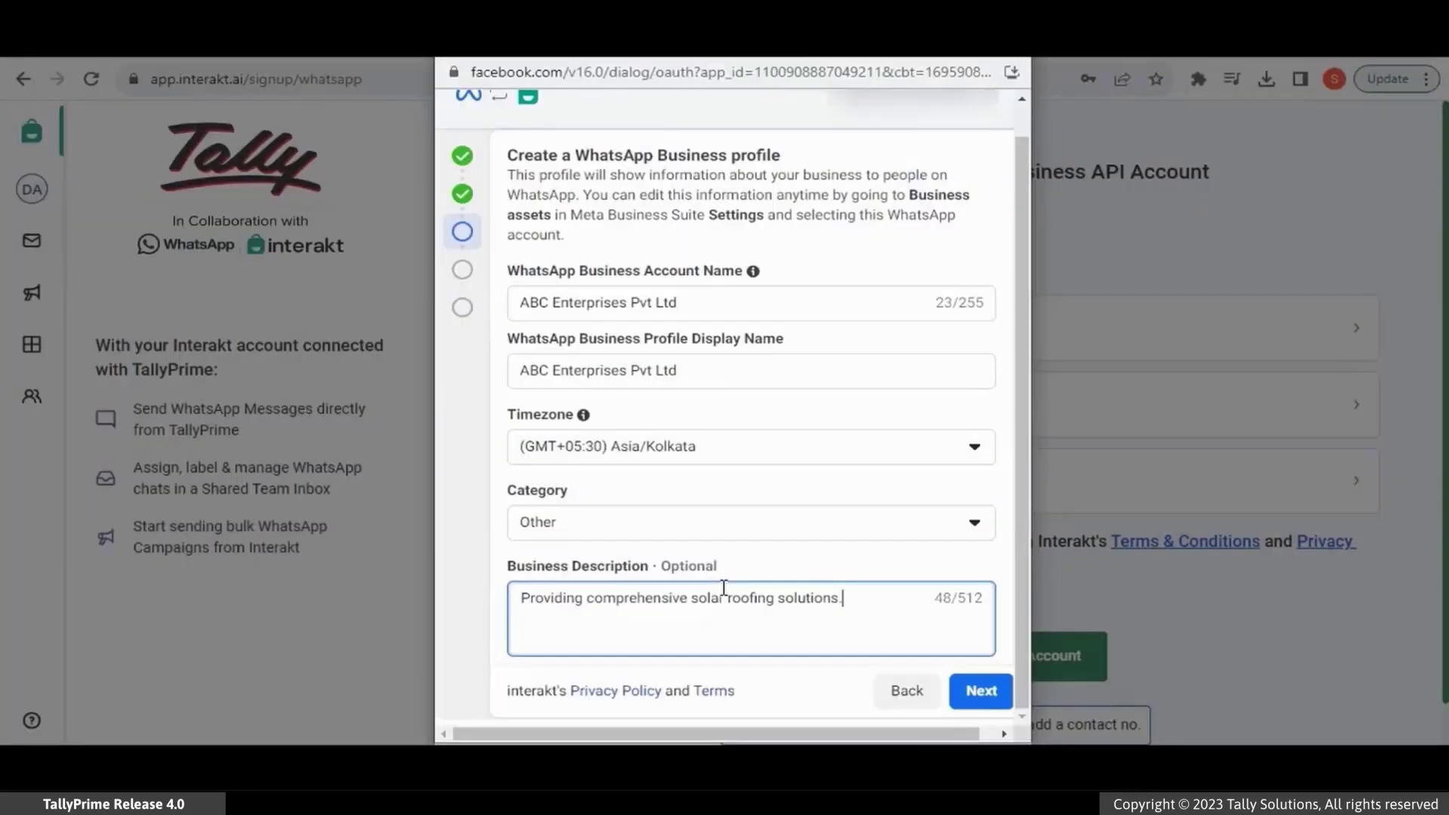
click(983, 690)
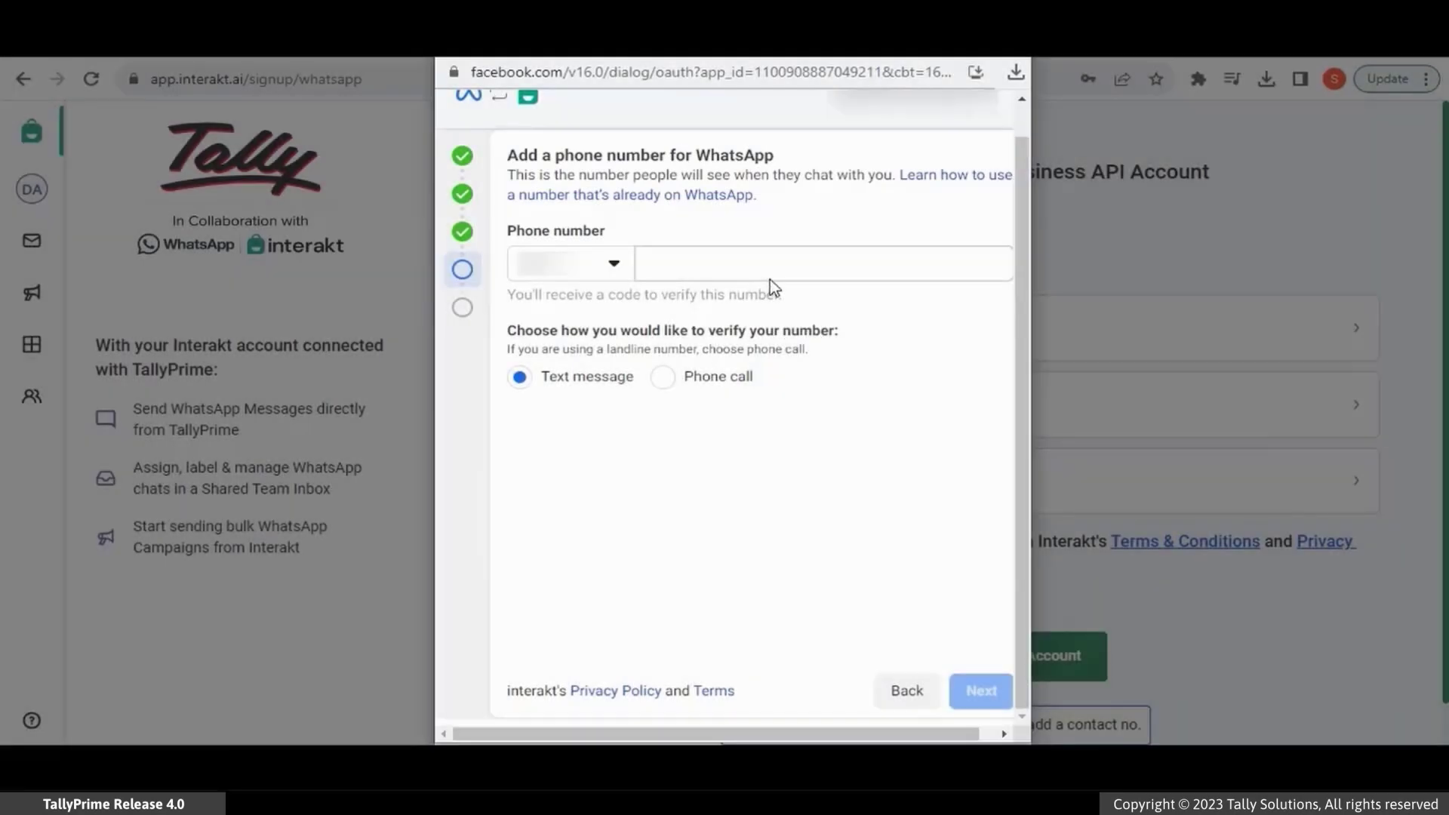
Add the business phone number for WhatsApp and request its verification by phone call.
click(788, 267)
key(ctrl+v)
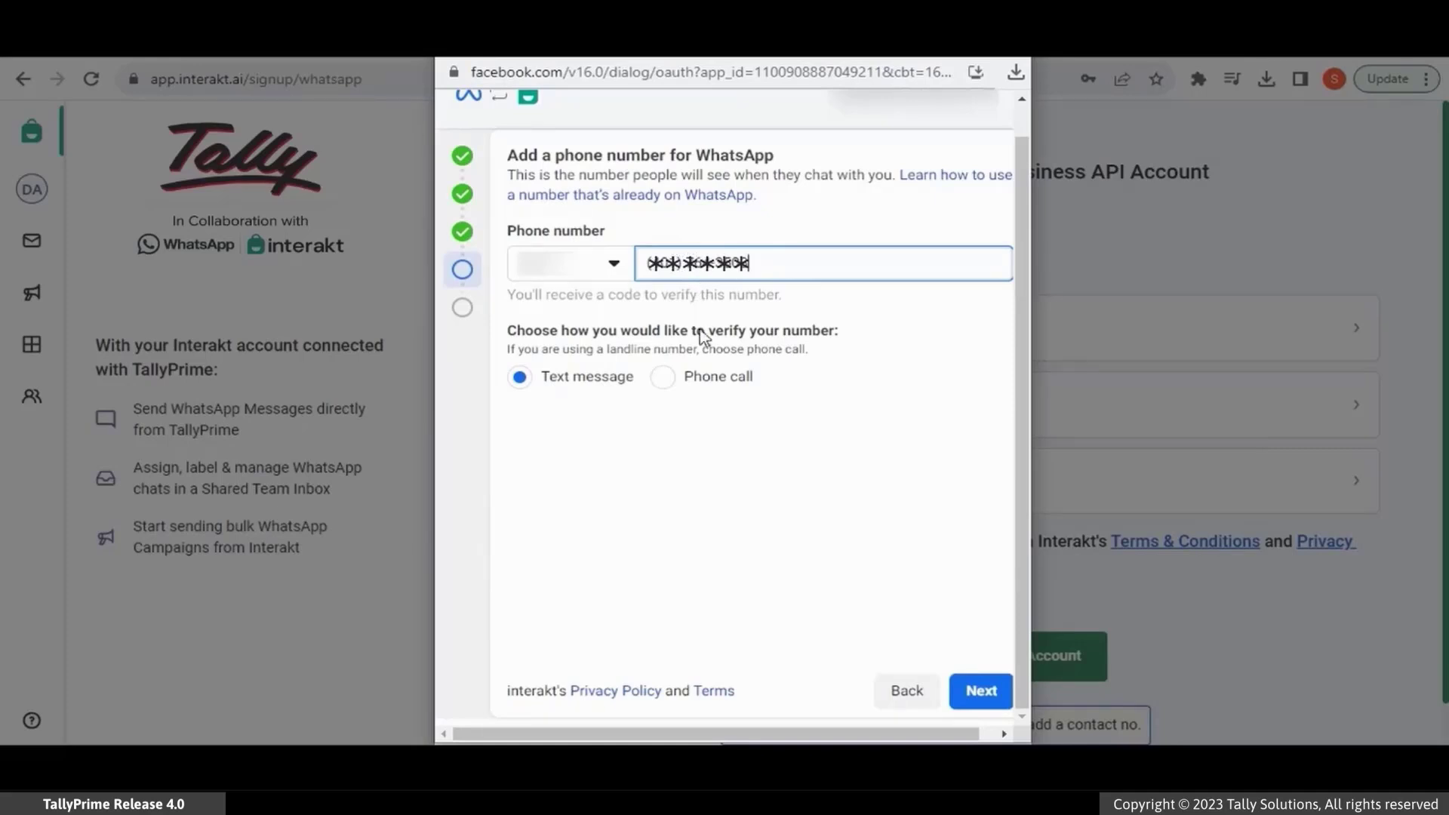
click(663, 376)
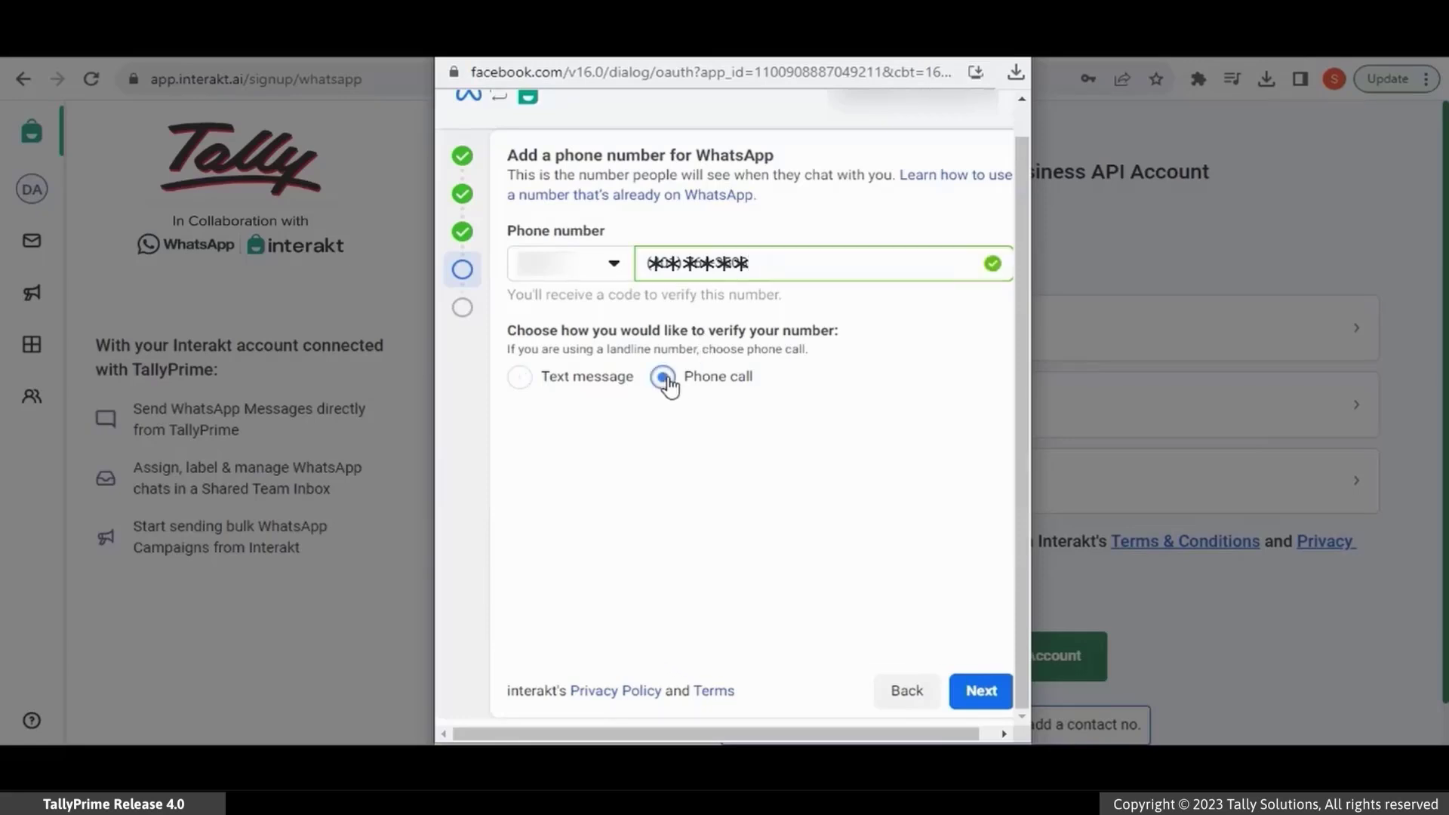
click(982, 690)
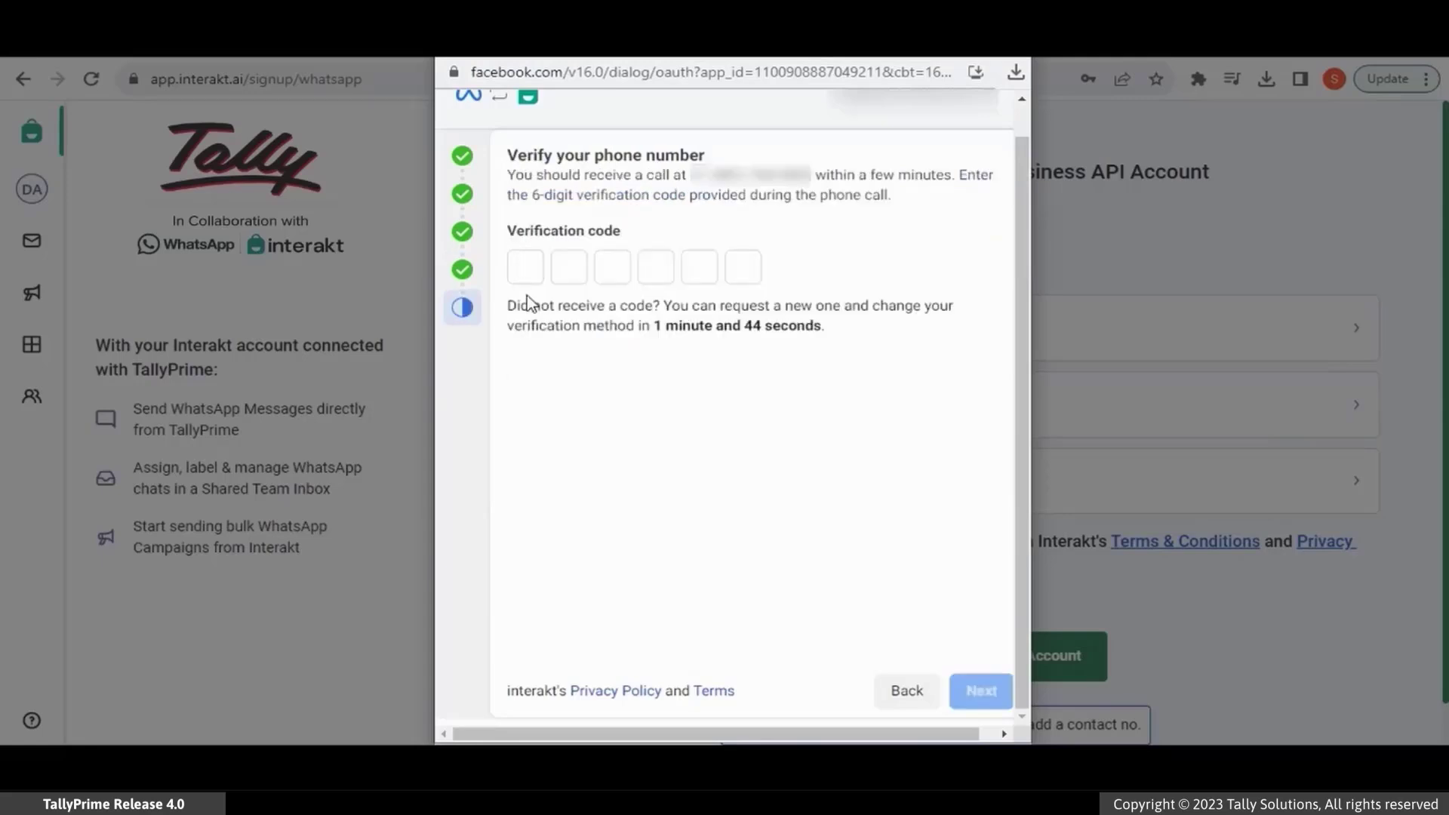
Enter the 6-digit verification code received by phone call and finish the WhatsApp setup.
text(2)
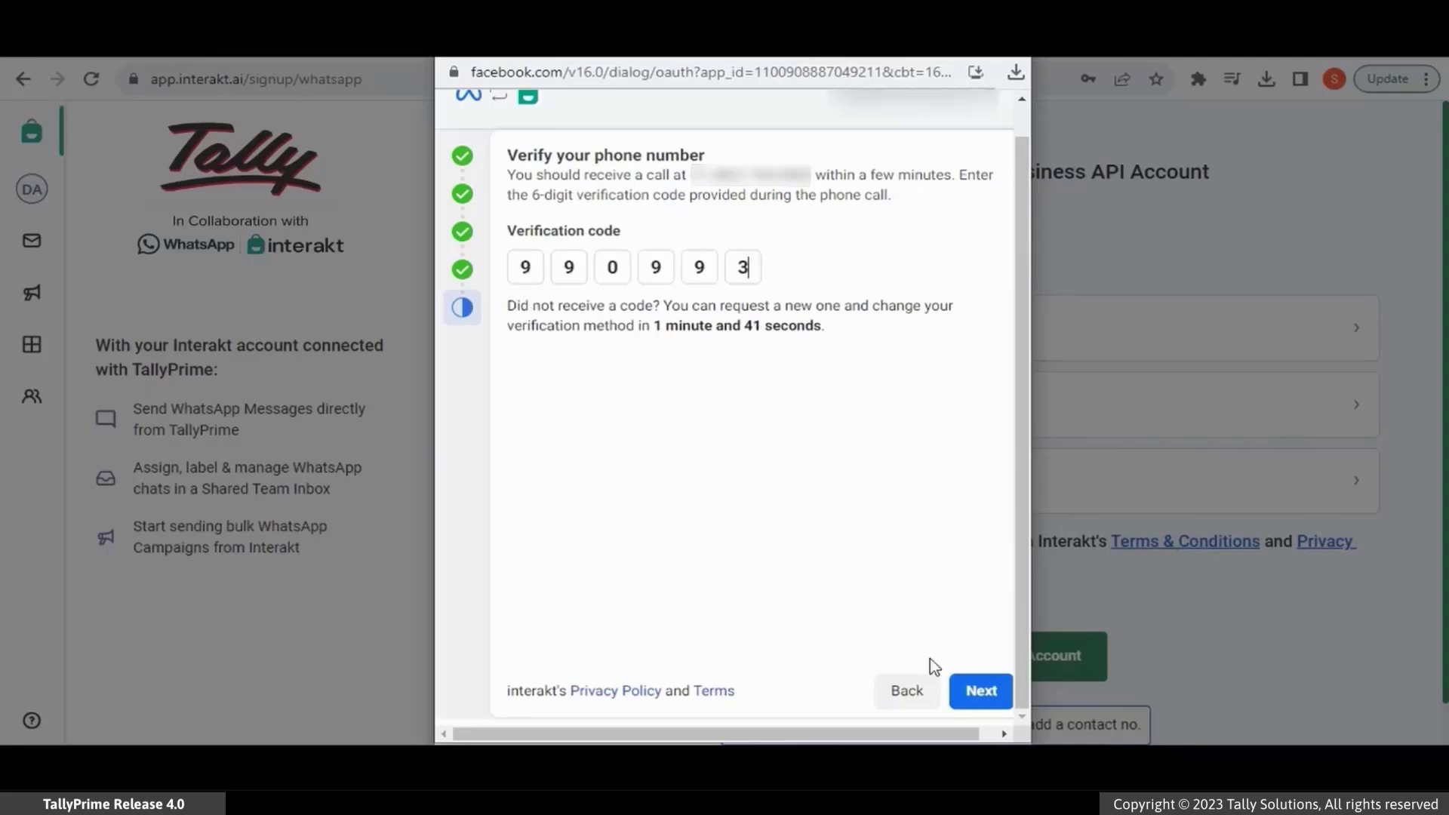
click(982, 692)
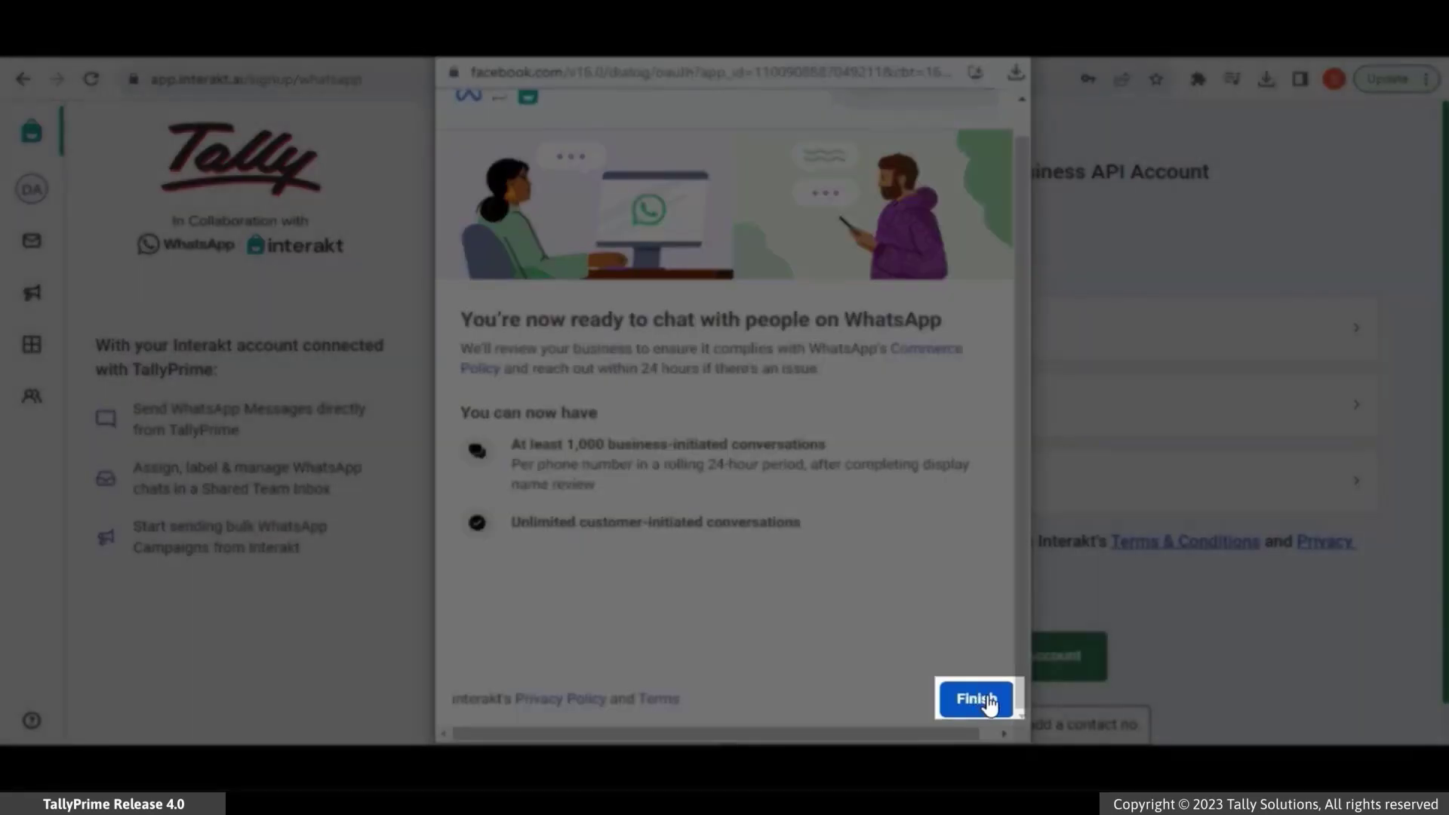
click(987, 701)
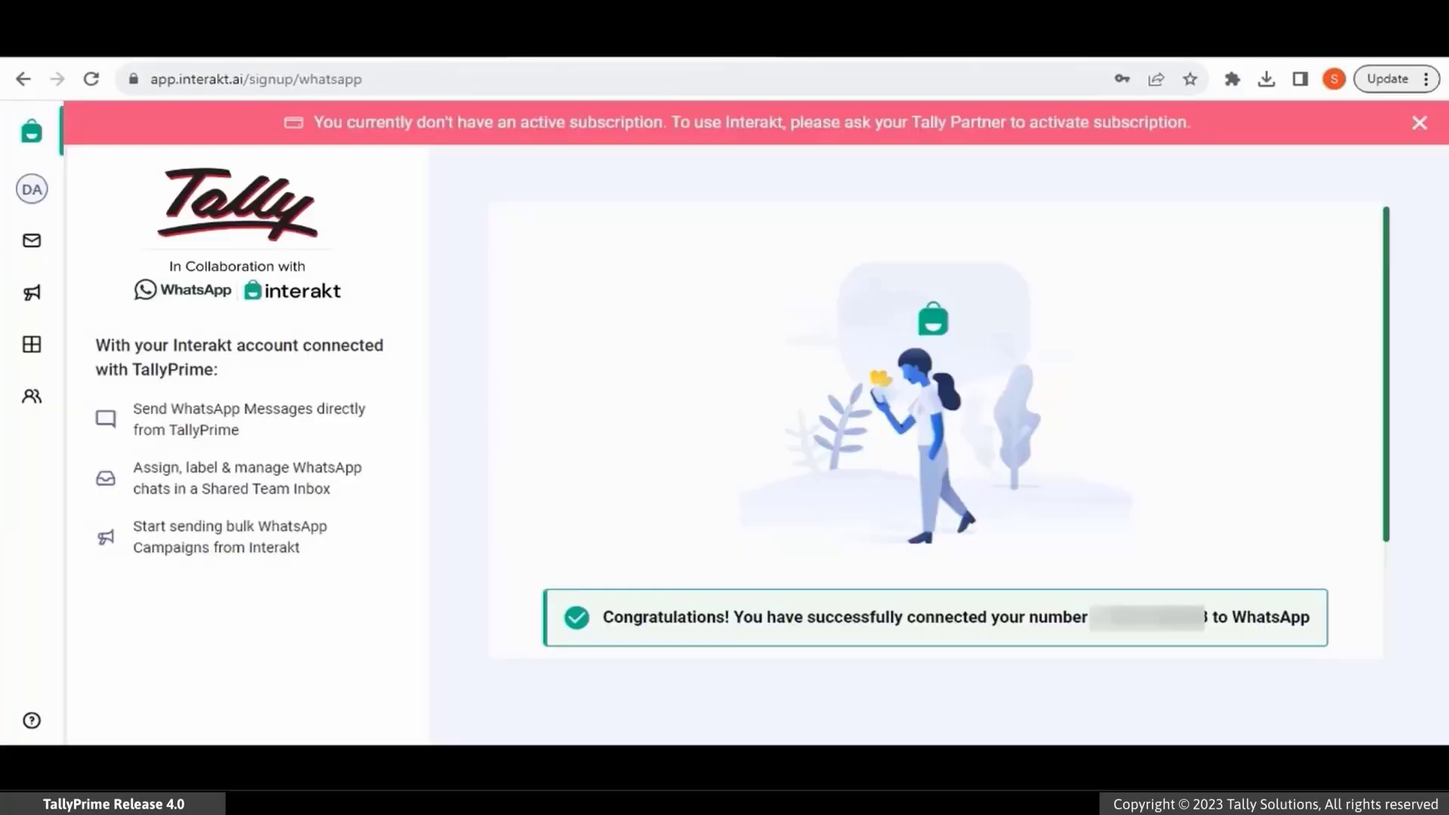
Reload the Interakt WhatsApp signup page from its current address.
click(194, 83)
key(Return)
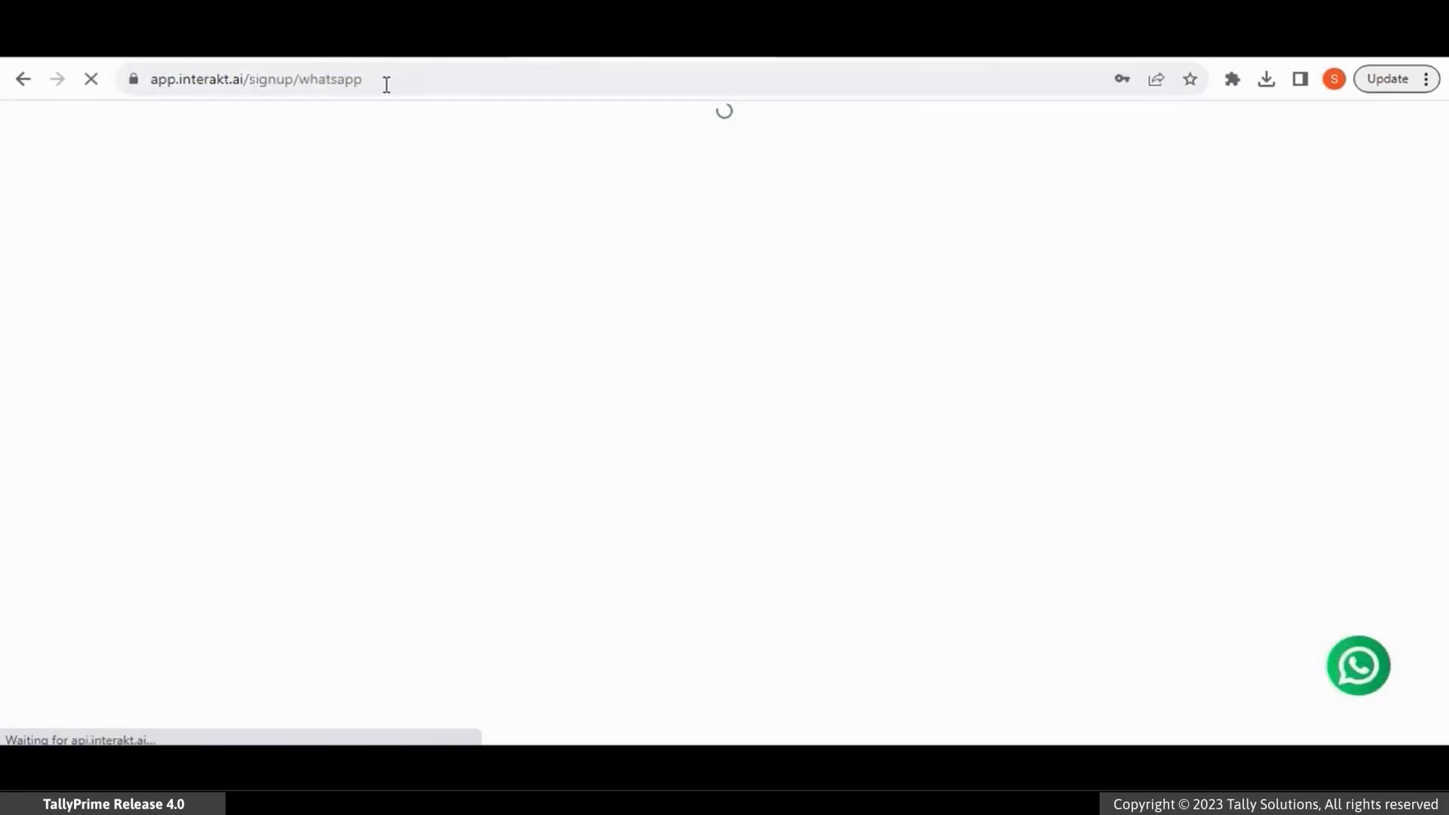